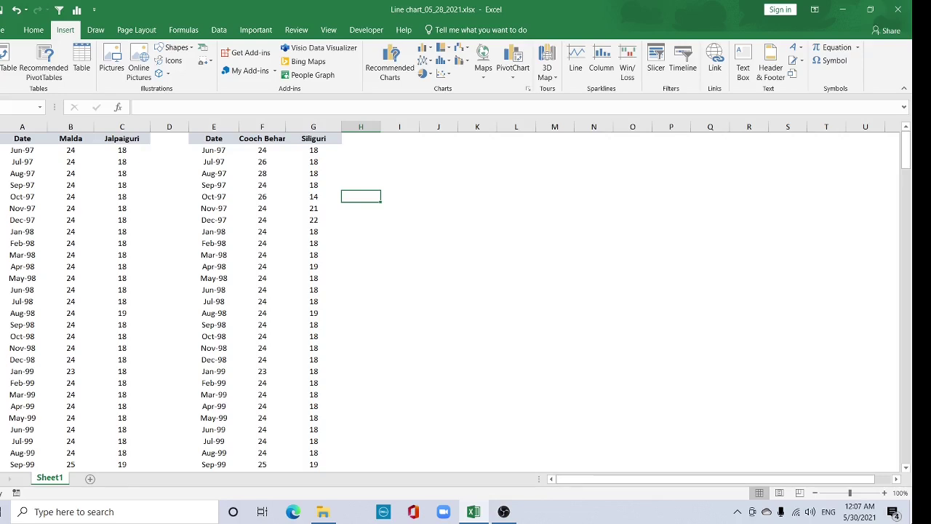
Step: Chart the Date, Malda and Jalpaiguri columns (A:C) using the saved 'Line chart' template
click(20, 128)
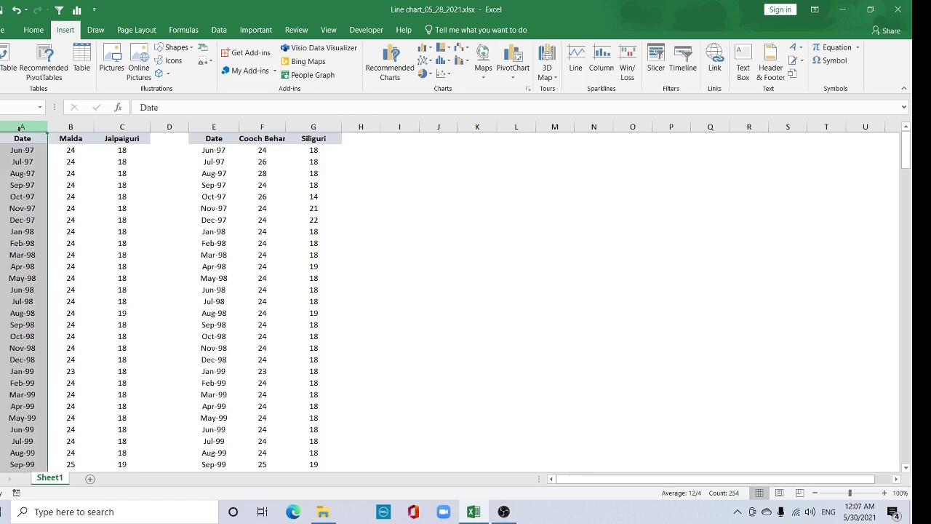
shift+click(109, 129)
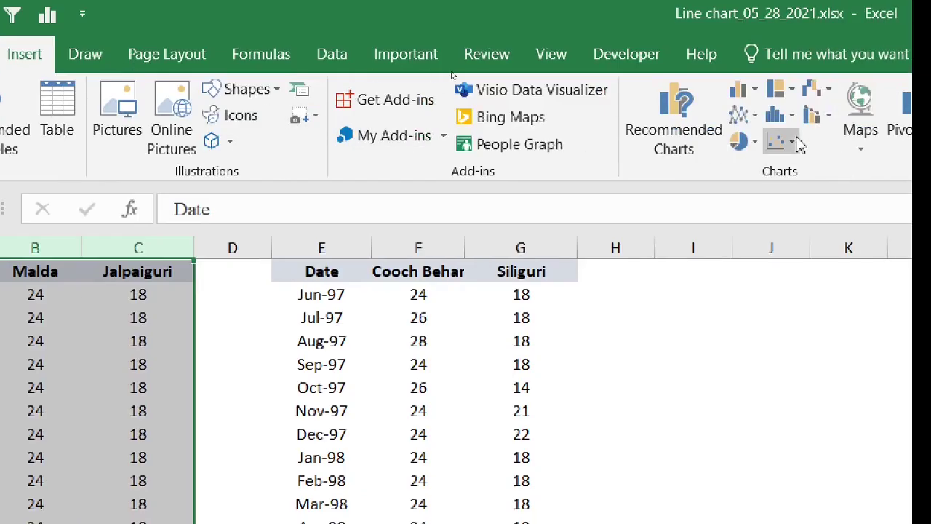
click(390, 62)
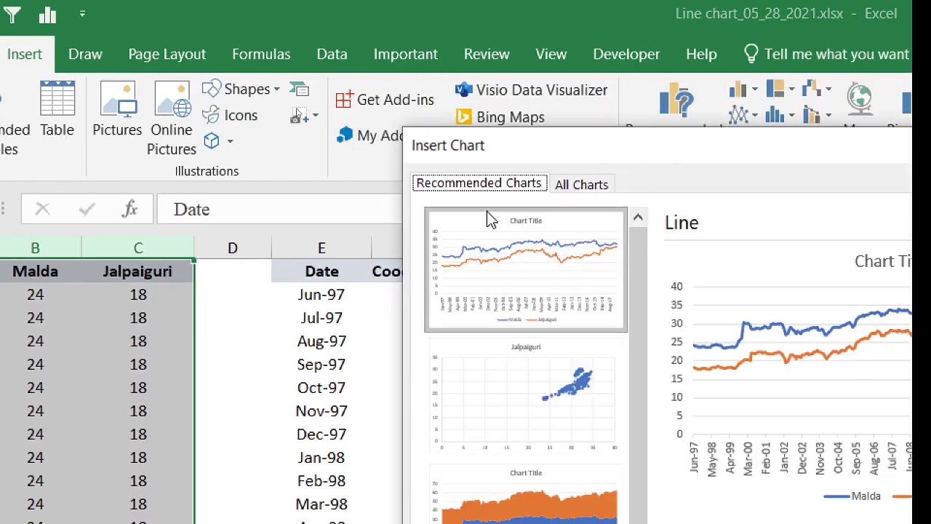
click(604, 188)
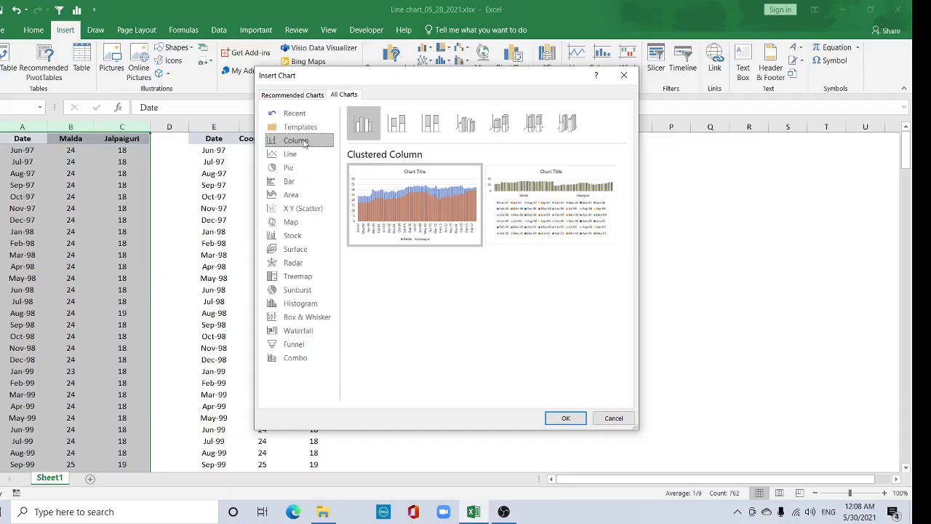
click(484, 251)
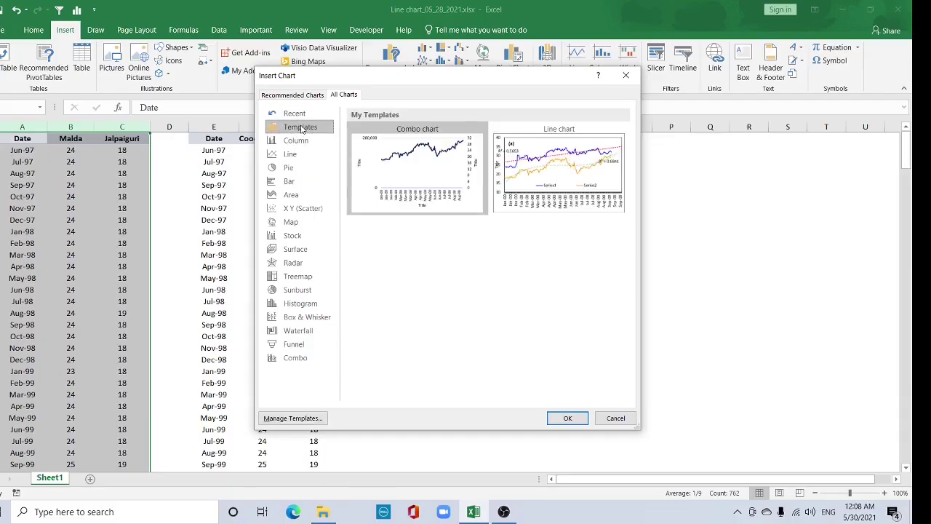
mouse_move(889, 307)
click(516, 165)
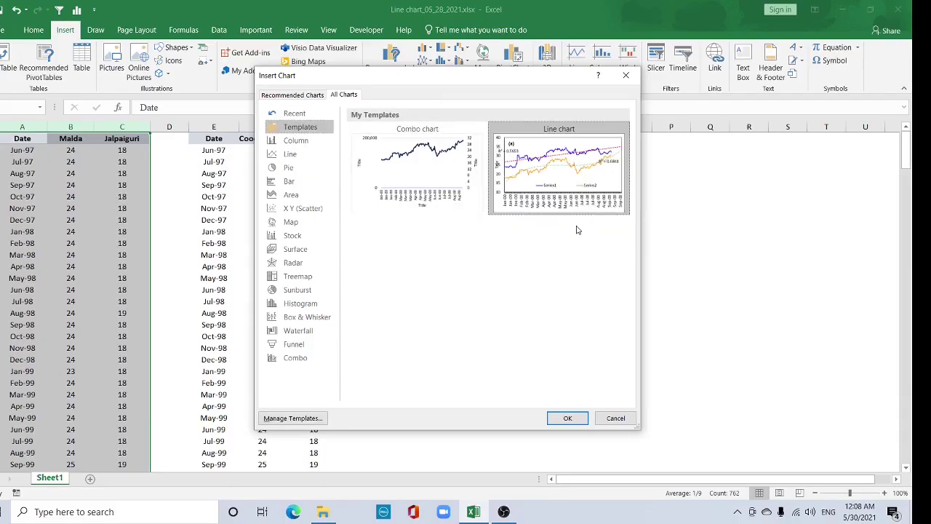
click(582, 420)
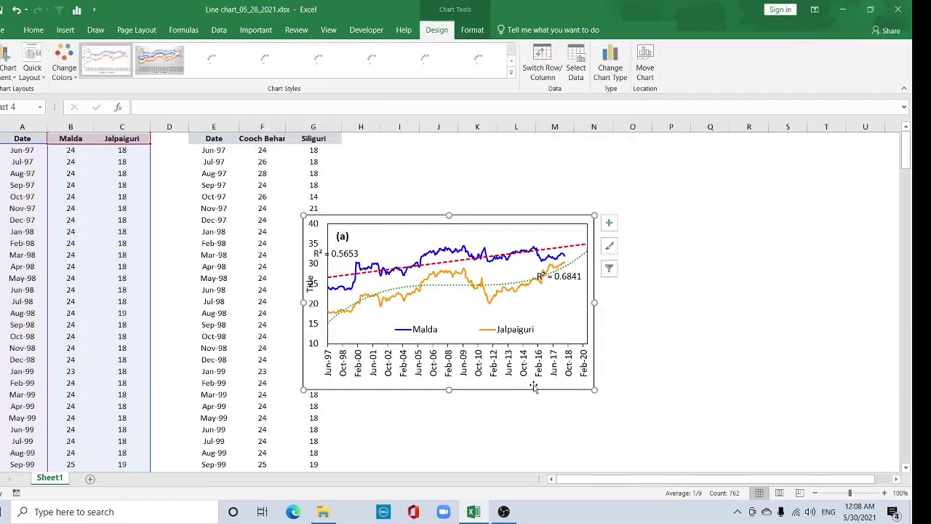
Step: Widen and reposition the template-based chart, then delete it from the worksheet
drag(594, 302, 790, 302)
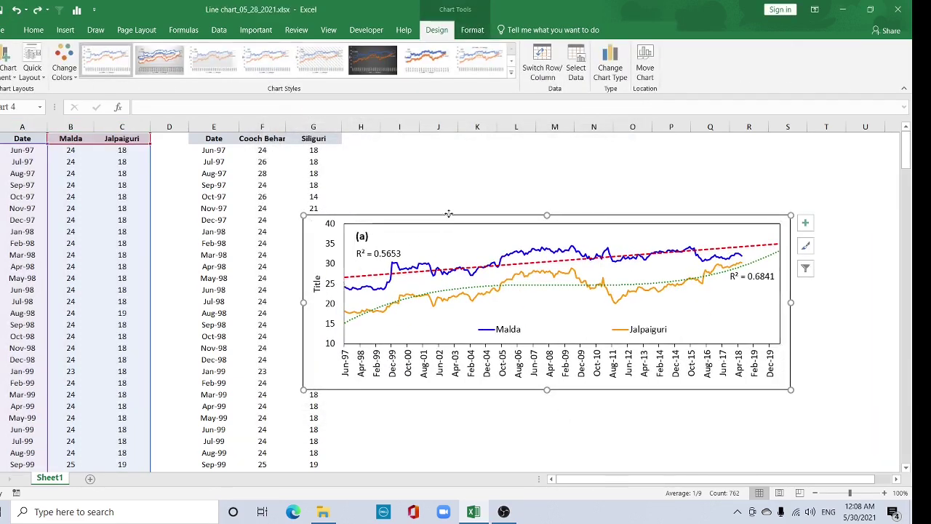
drag(436, 219, 479, 172)
click(359, 237)
double_click(358, 237)
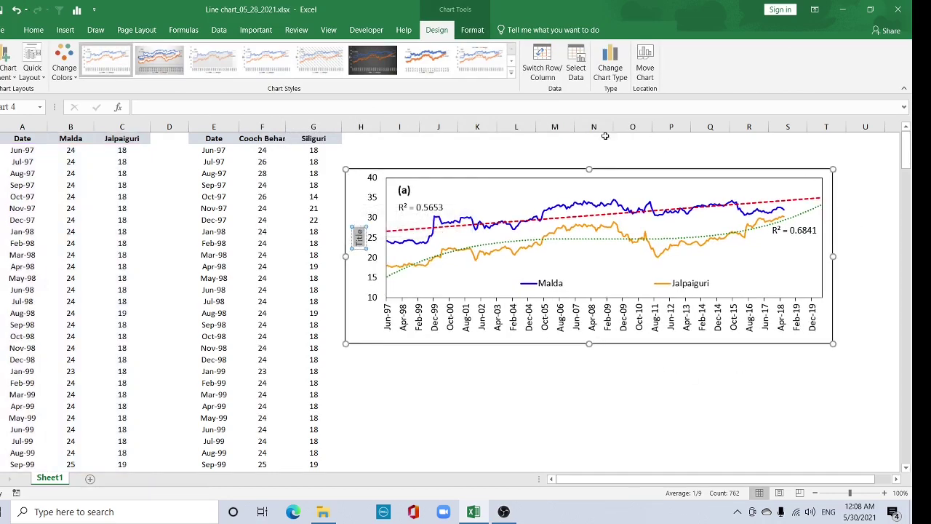
drag(499, 344, 503, 328)
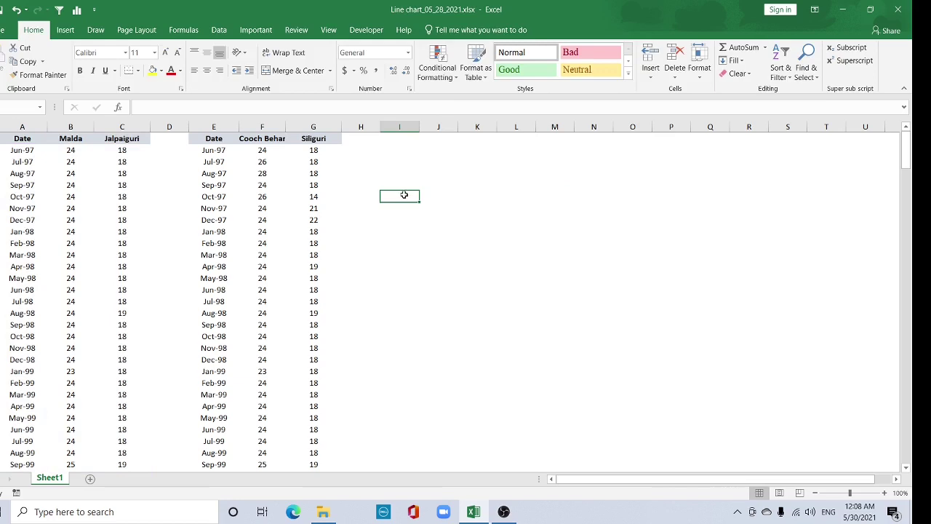
click(65, 29)
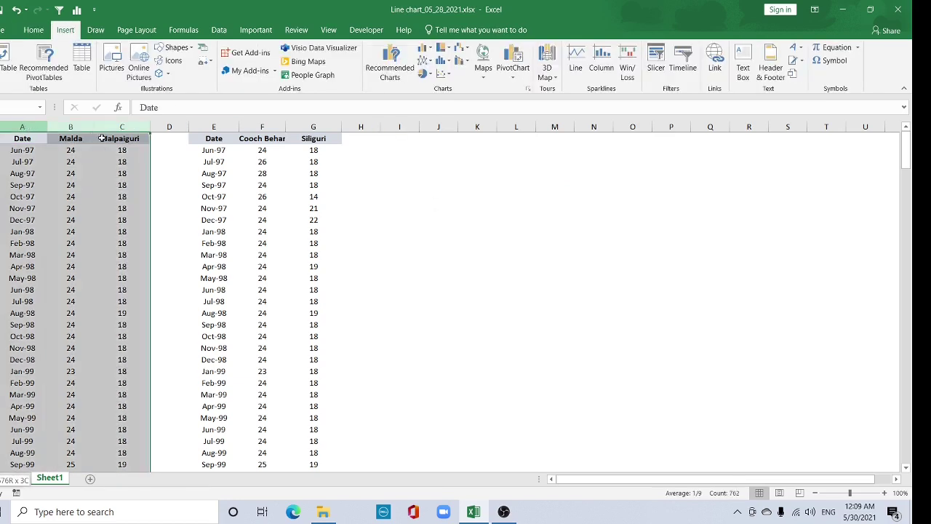
Step: Bring up the saved chart templates in the Insert Chart dialog's All Charts list
click(391, 70)
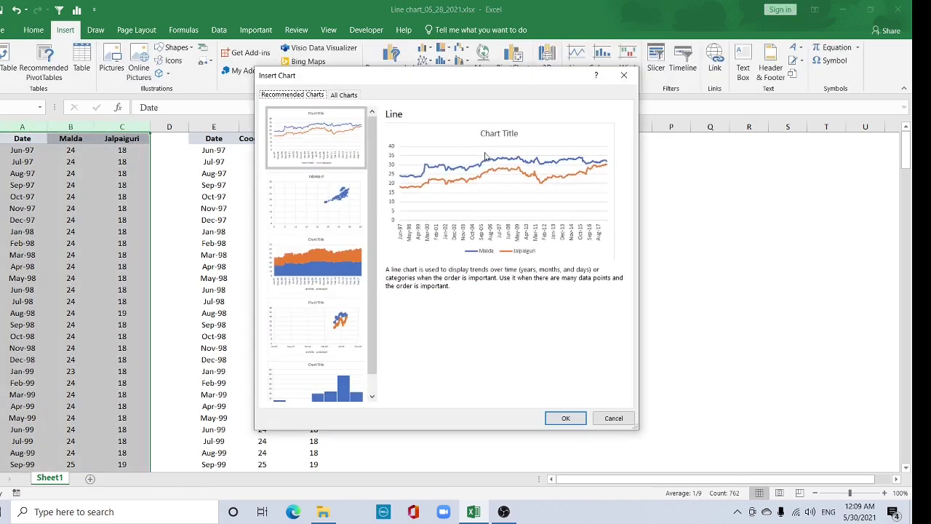
click(345, 94)
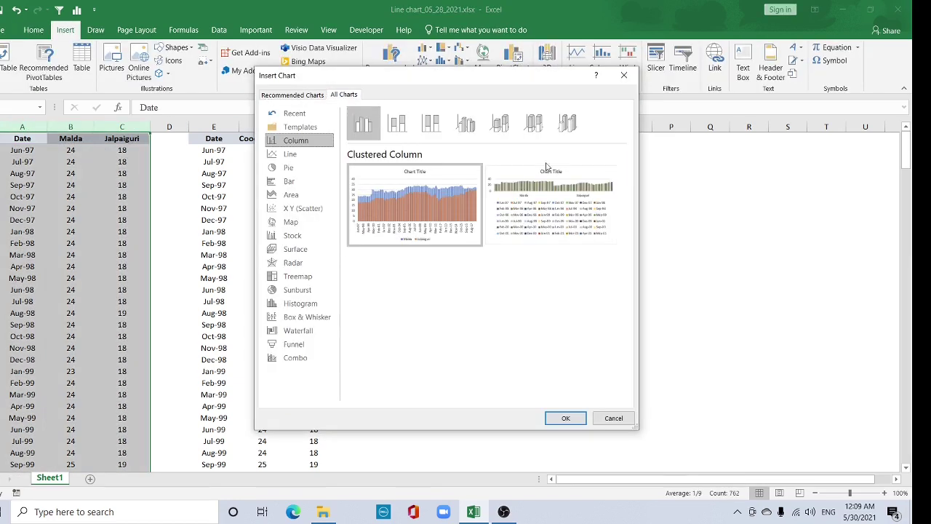
mouse_move(456, 180)
click(301, 127)
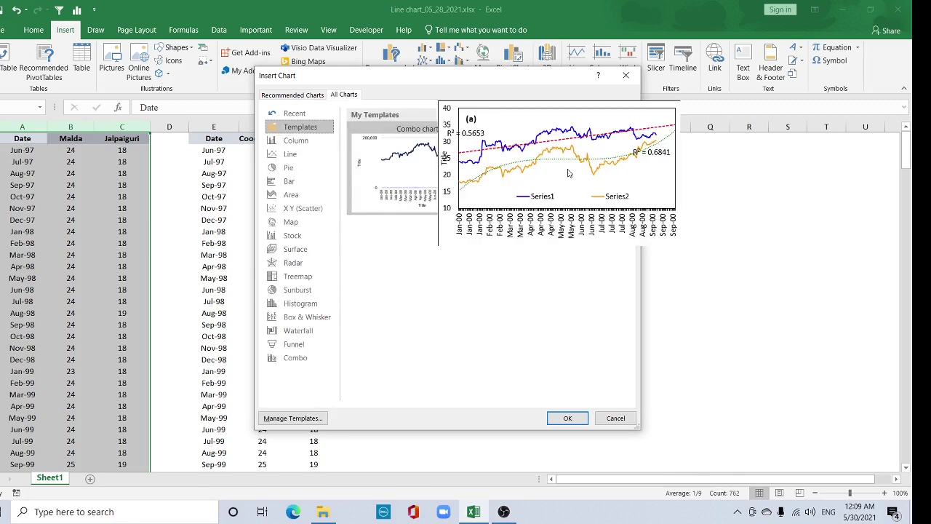
right_click(569, 172)
click(564, 198)
Step: Delete the 'Line chart' template file from the templates folder and close the dialogs
click(298, 418)
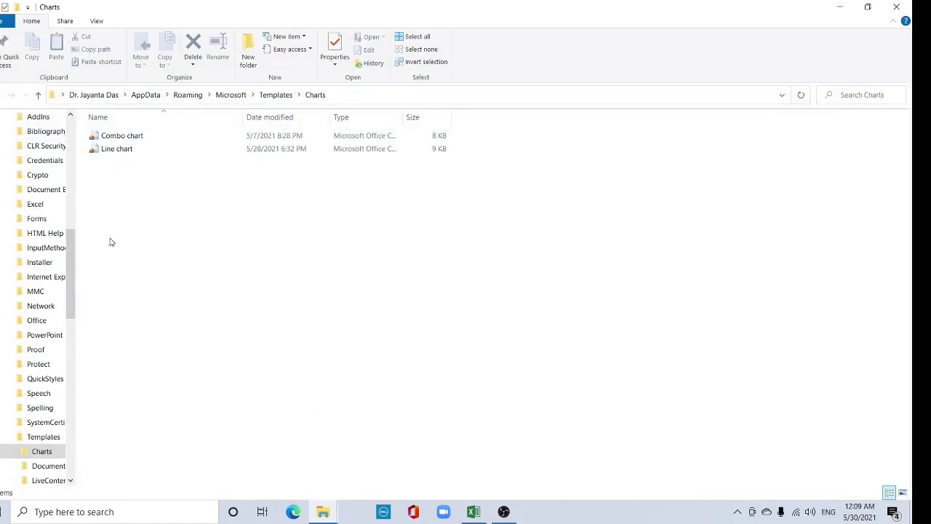
click(125, 151)
right_click(125, 151)
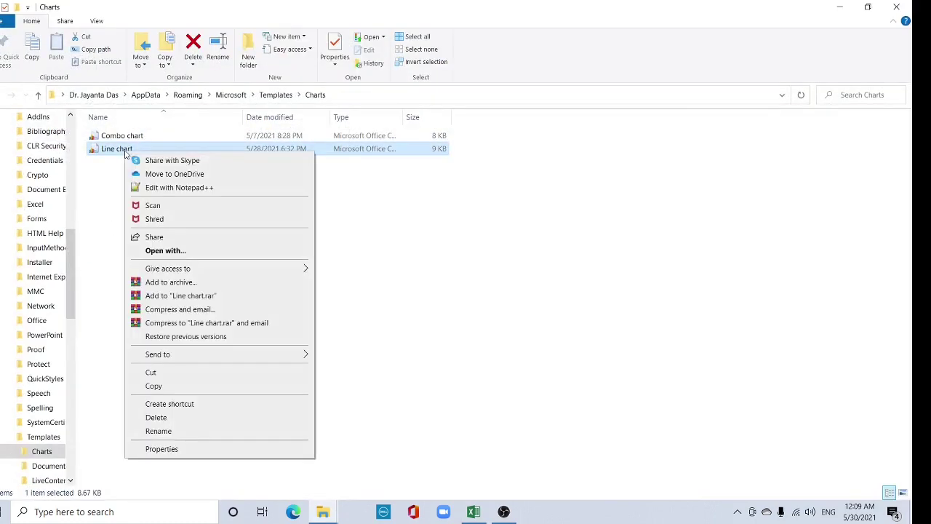
click(176, 418)
key(alt+F4)
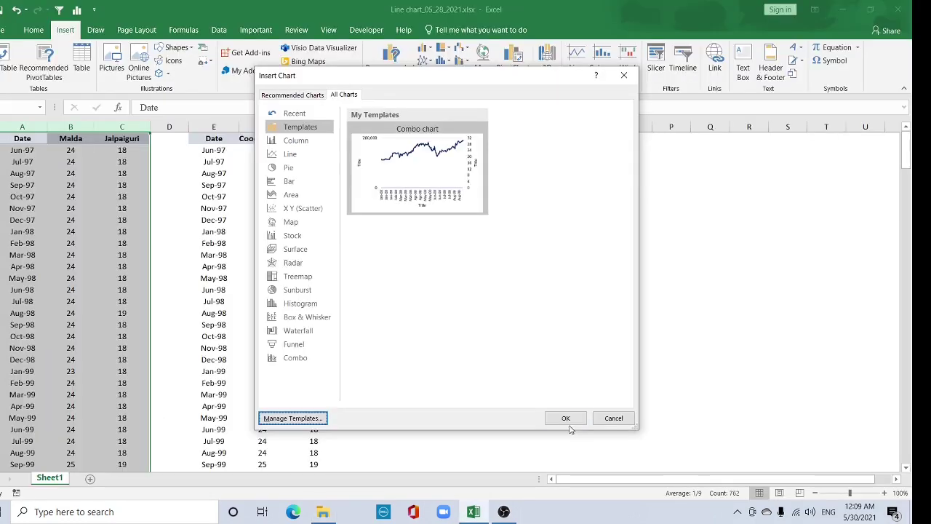
click(566, 418)
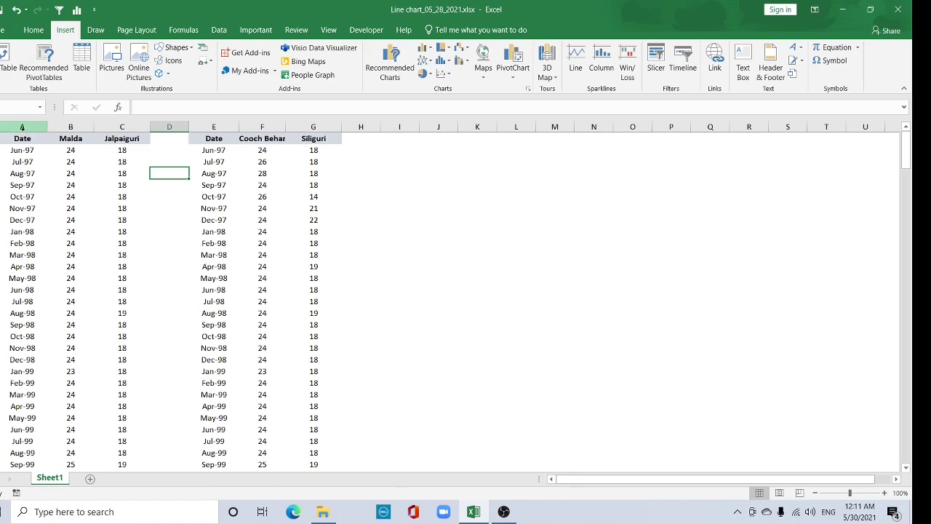
Step: Insert a basic 2-D line chart from the data in columns A through C
click(22, 127)
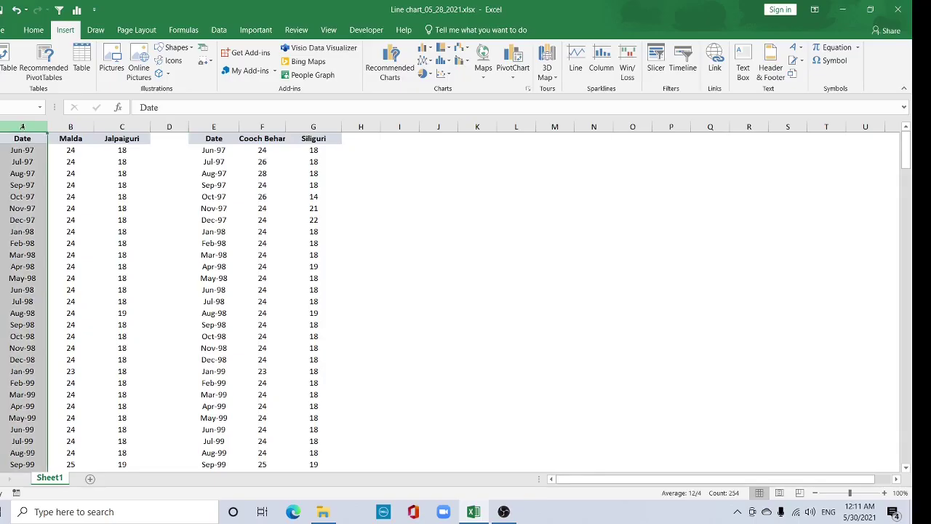
shift+click(127, 126)
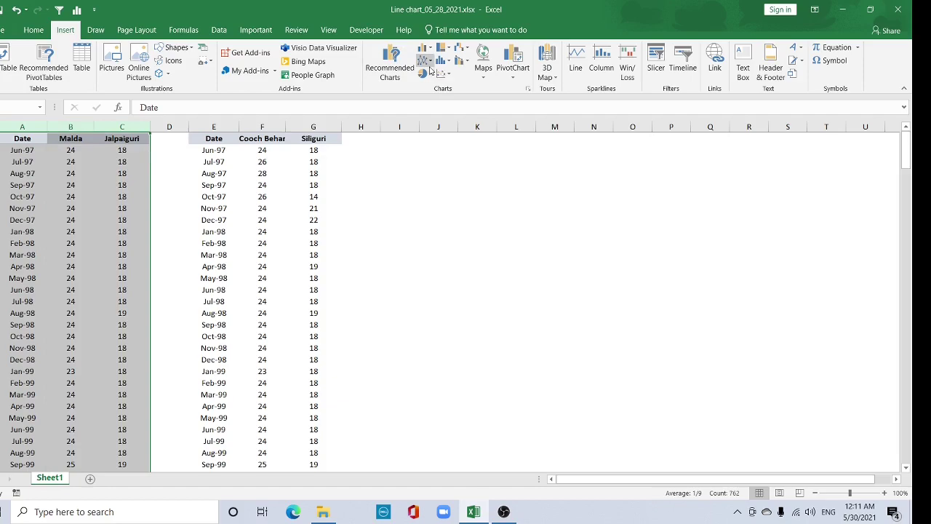
click(430, 67)
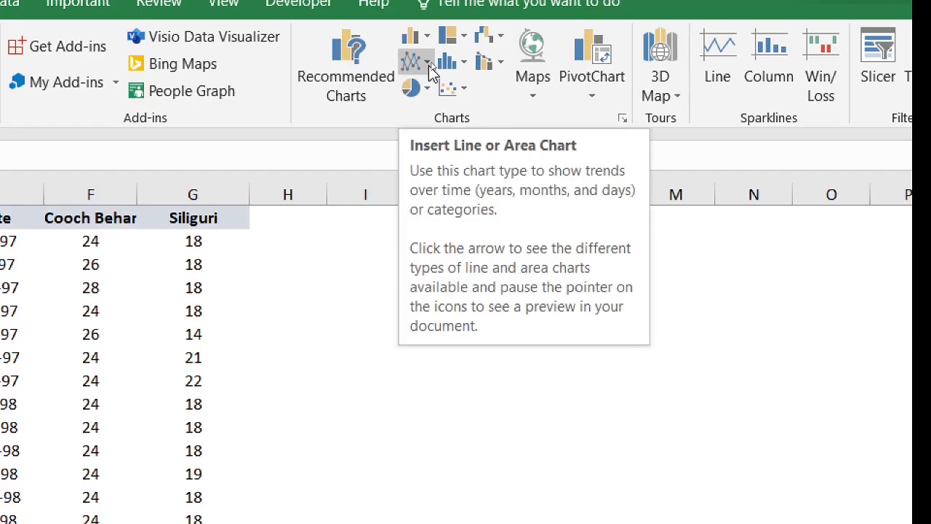
click(429, 63)
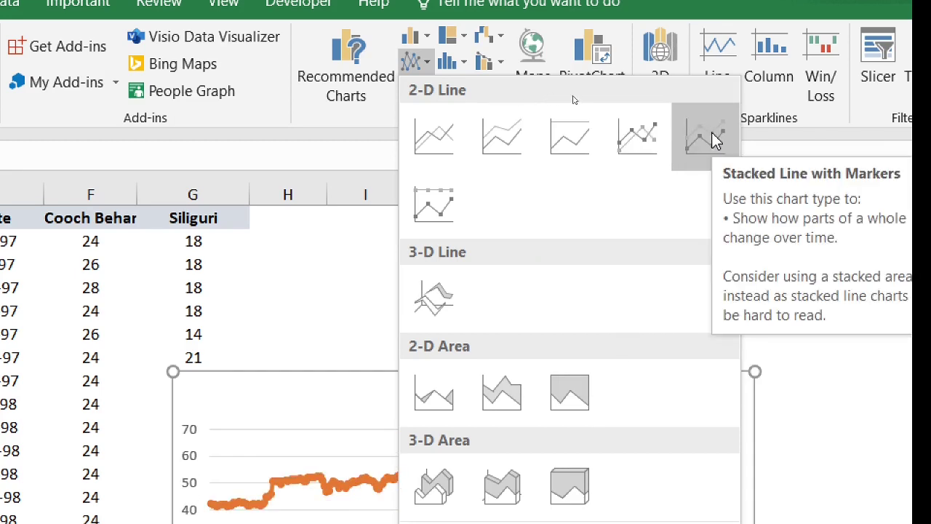
click(445, 133)
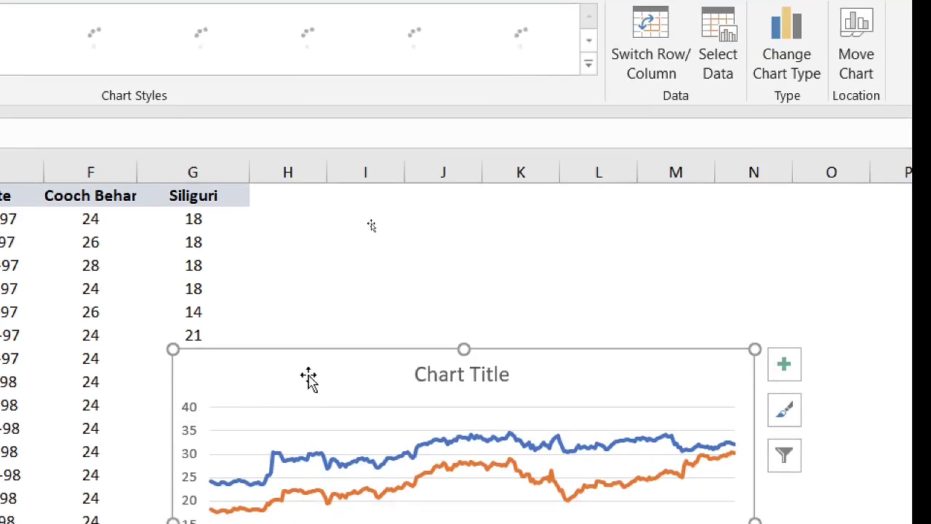
Step: Move the line chart up beside the data and widen it to the right
drag(315, 356, 339, 233)
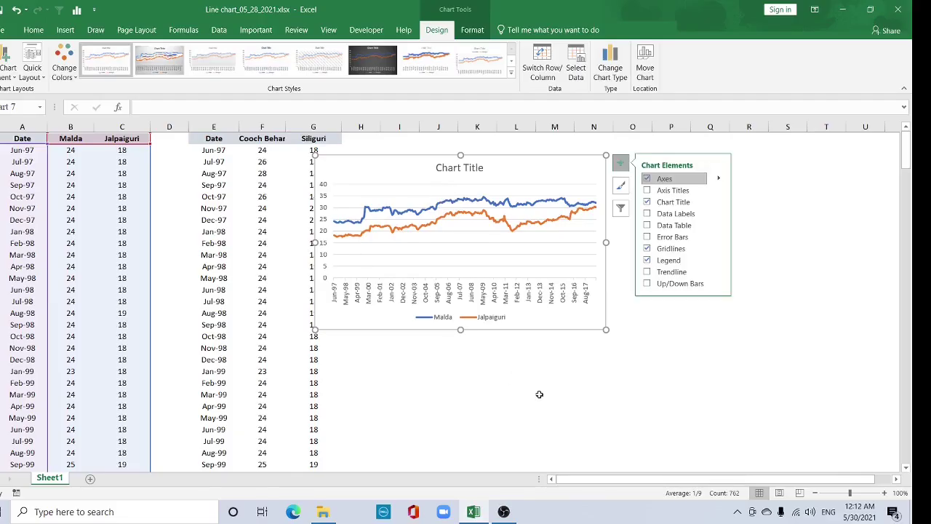
click(538, 390)
click(605, 245)
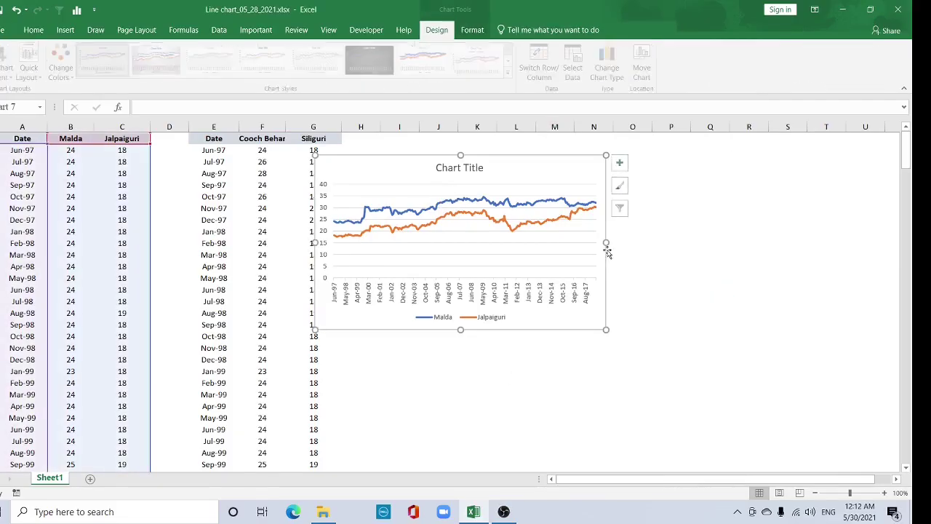
drag(606, 243, 756, 243)
Step: Delete the 'Chart Title' so the plot area fills the top of the chart
click(514, 162)
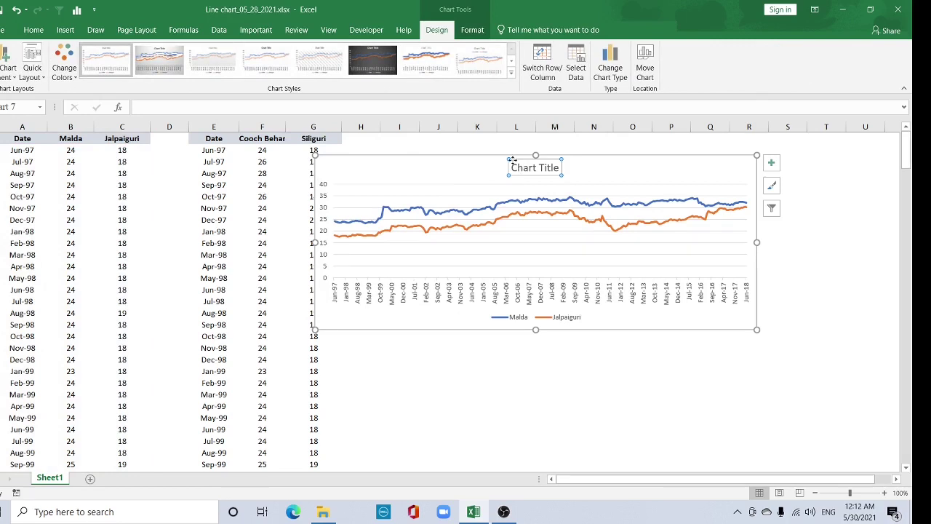
key(Delete)
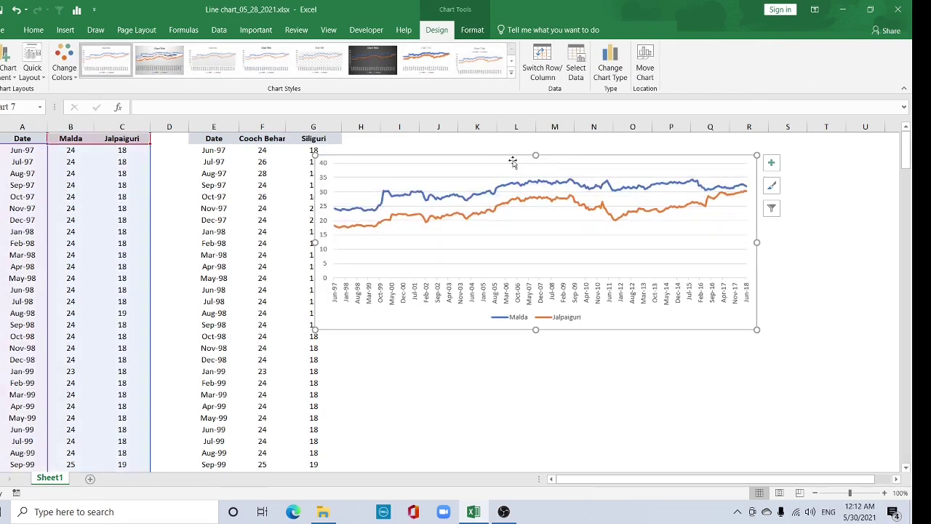
click(365, 173)
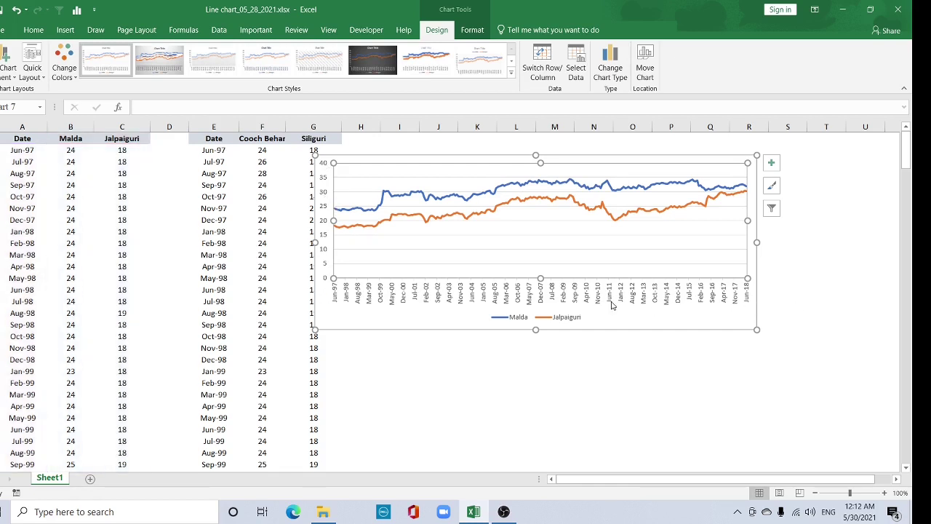
Step: Select the Malda data series in the line chart and show the Chart Design ribbon
click(28, 128)
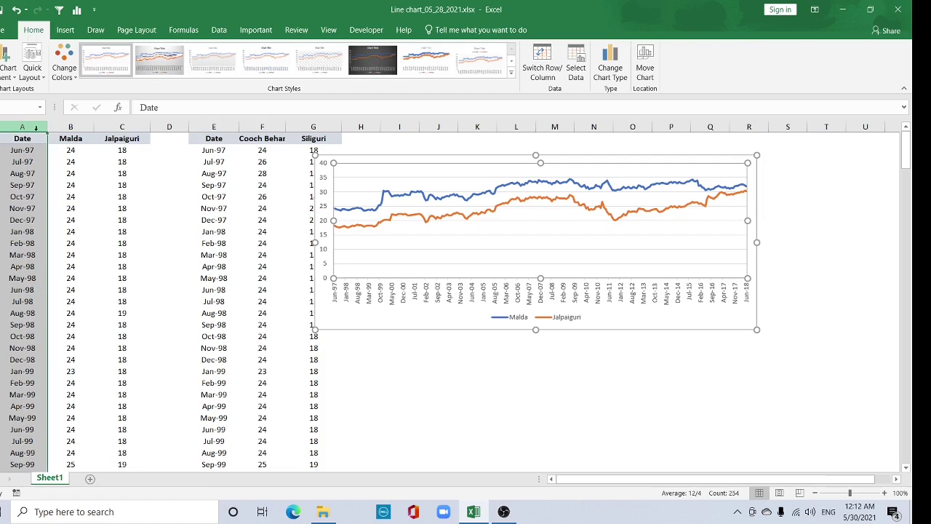
click(328, 218)
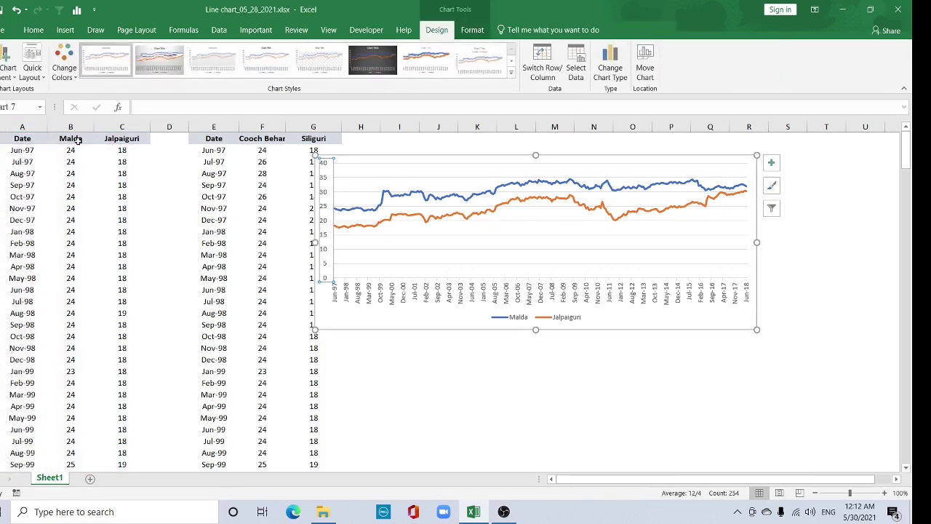
click(92, 128)
click(116, 138)
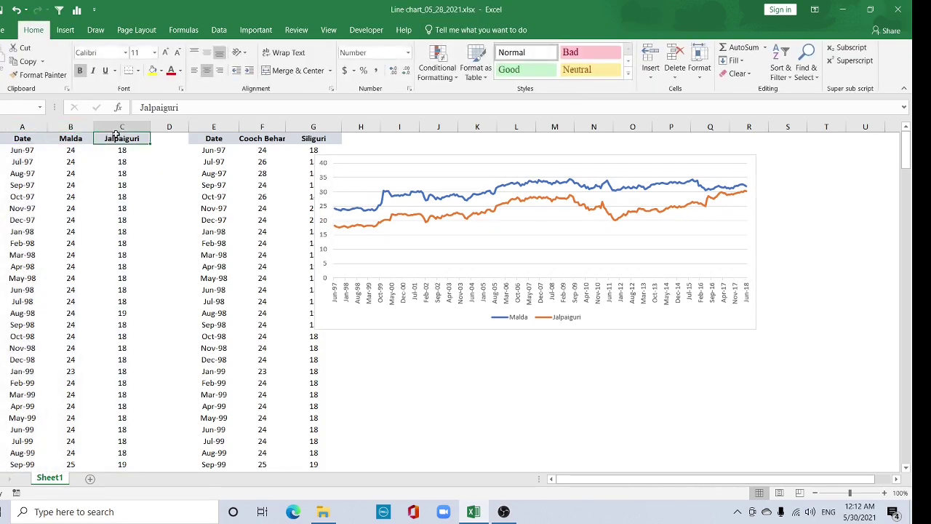
click(558, 320)
click(486, 192)
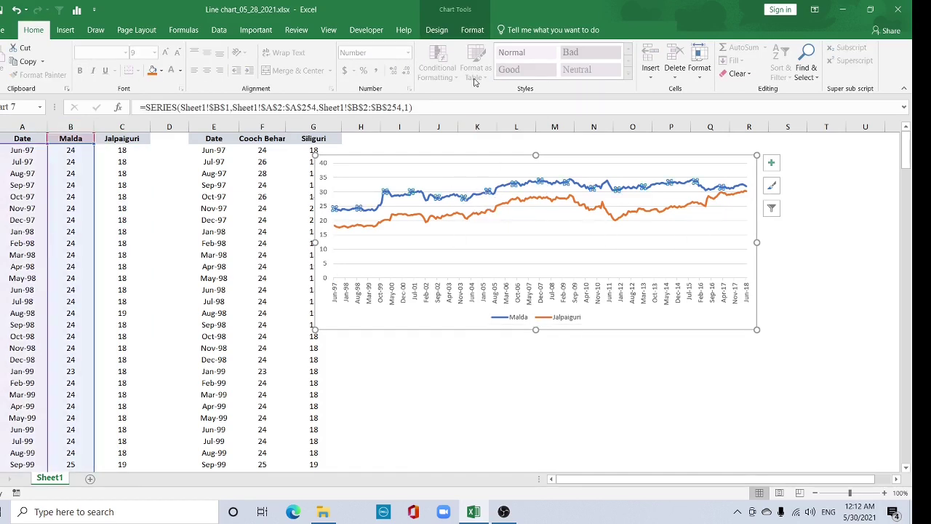
click(448, 36)
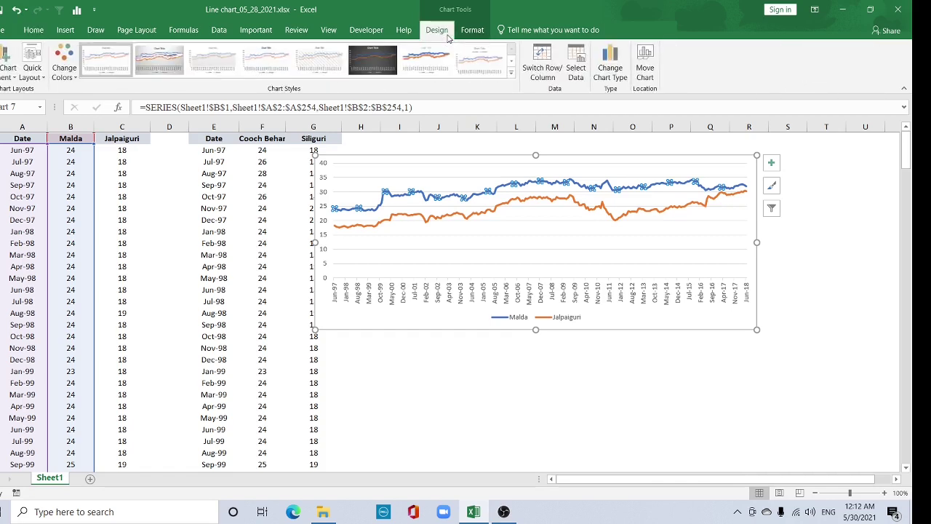
Step: Add a linear trendline to Malda, then right-click the Jalpaiguri series
click(9, 64)
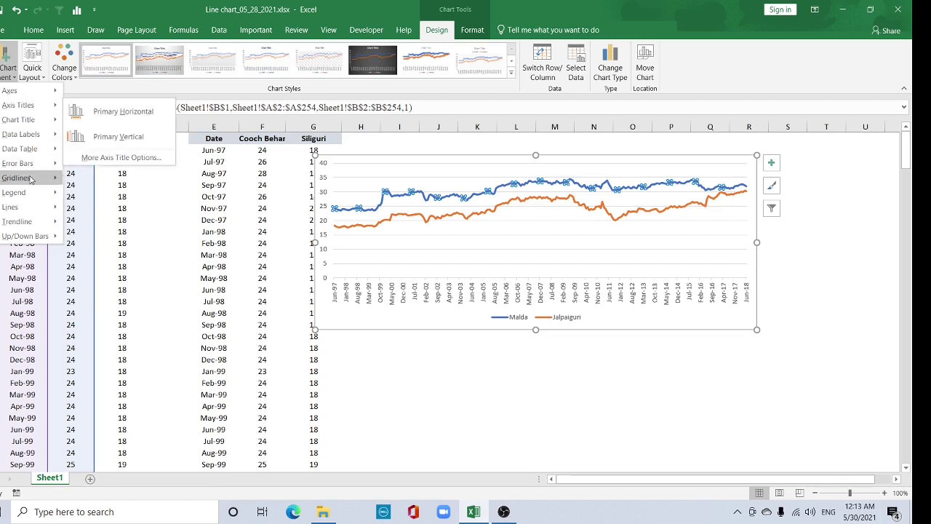
mouse_move(22, 222)
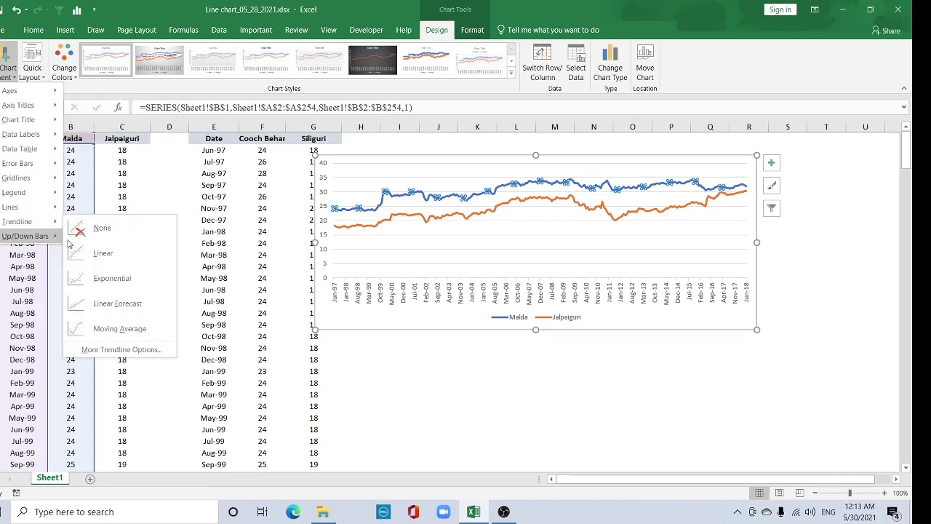
click(94, 258)
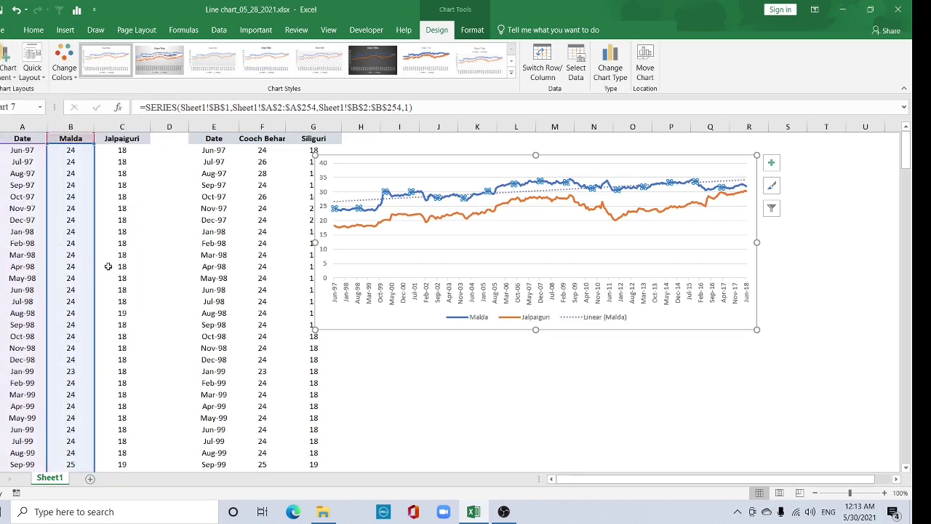
click(744, 180)
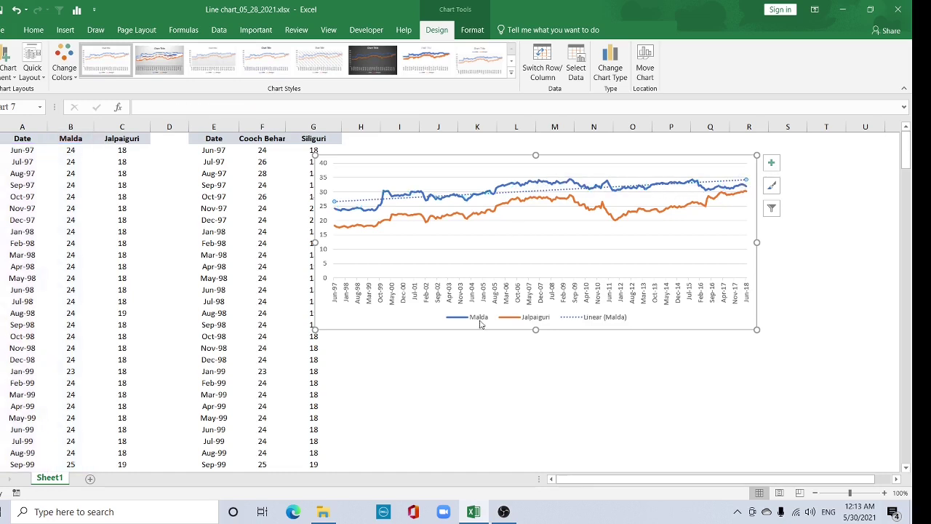
click(489, 211)
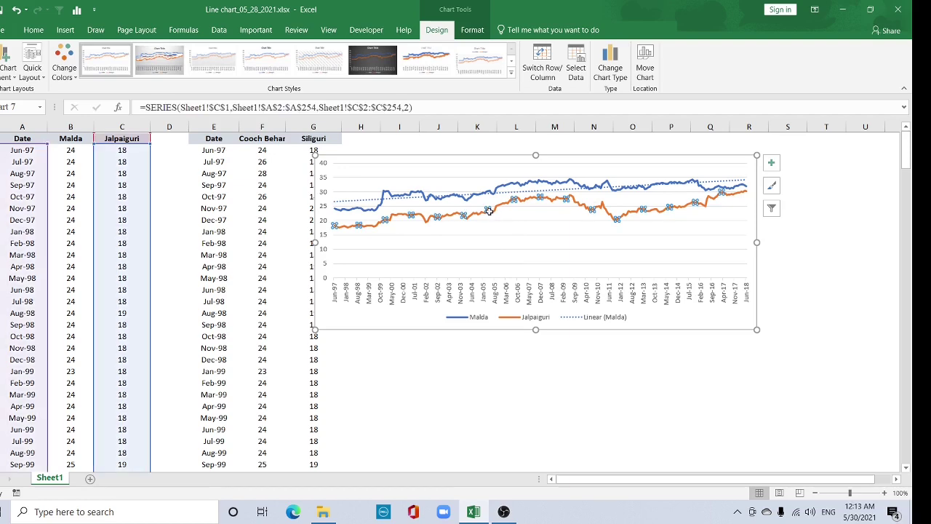
right_click(489, 211)
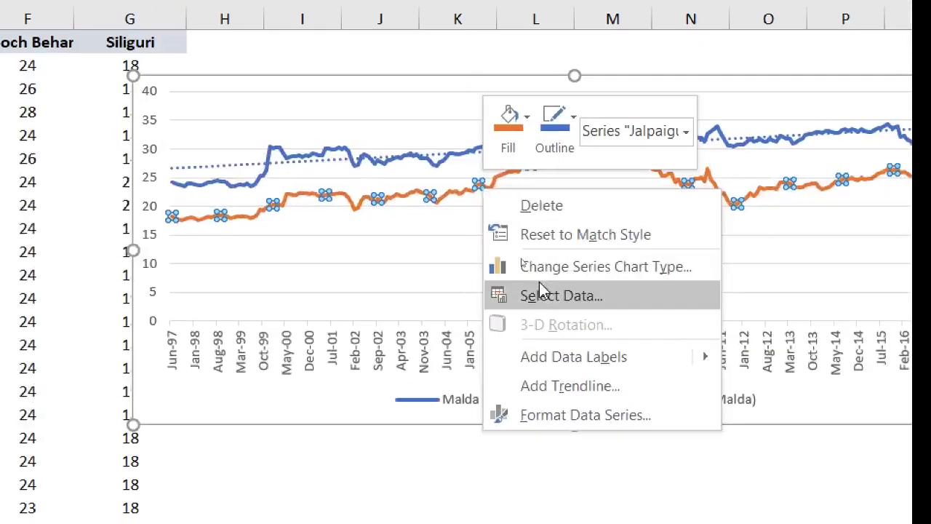
Step: Give Jalpaiguri a trendline, trying power, exponential and moving average before settling on polynomial
click(596, 386)
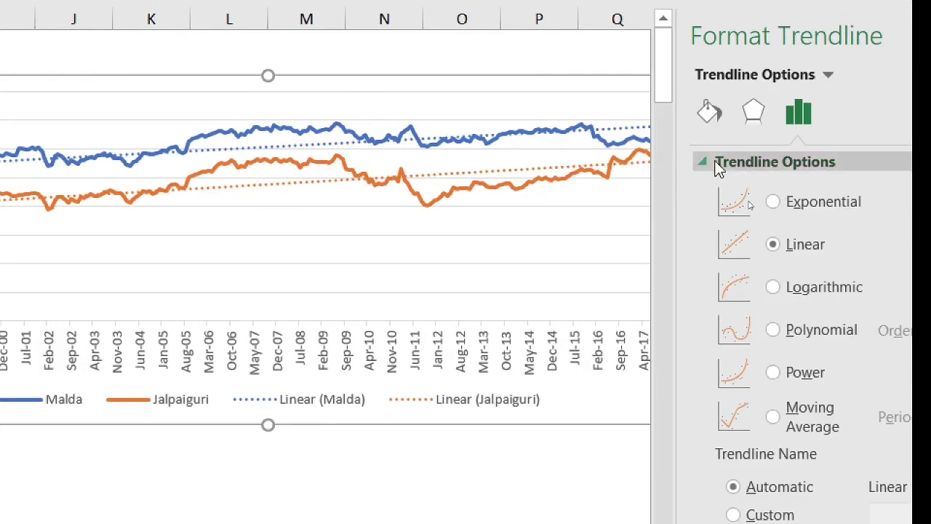
click(815, 74)
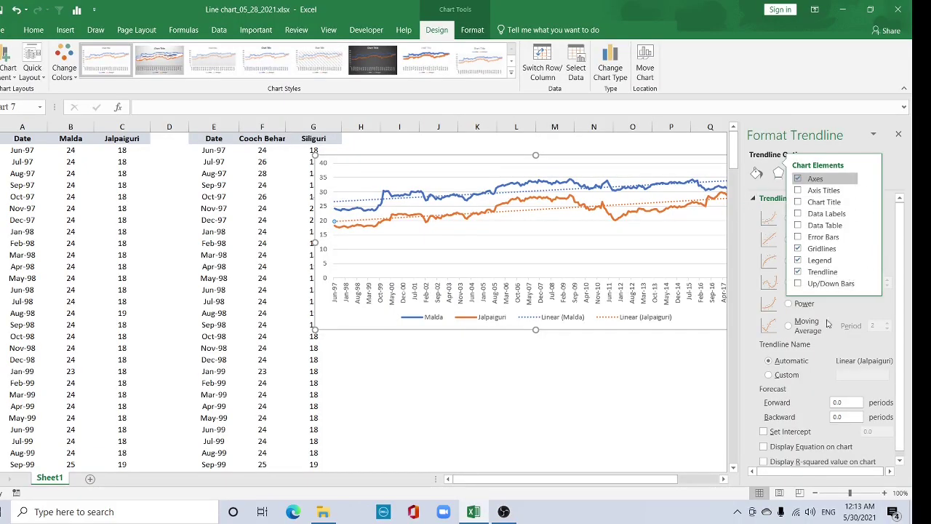
click(788, 304)
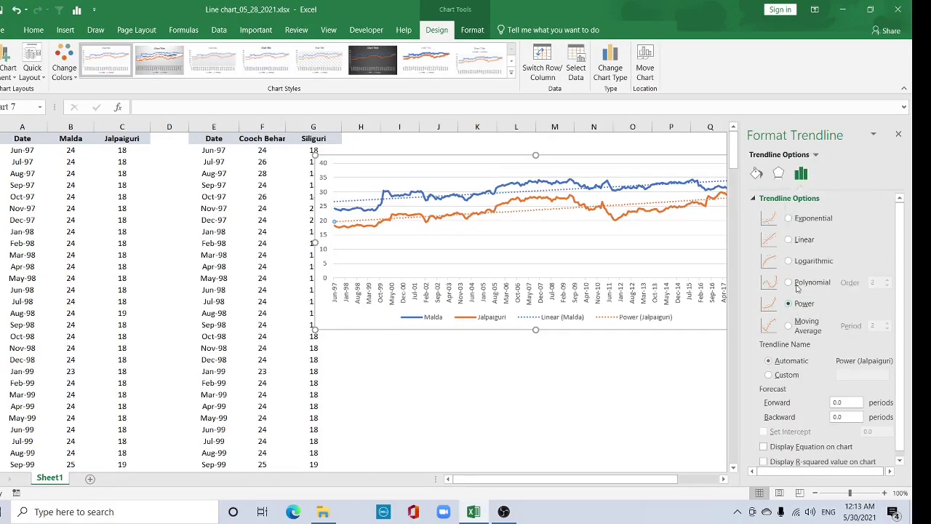
click(789, 218)
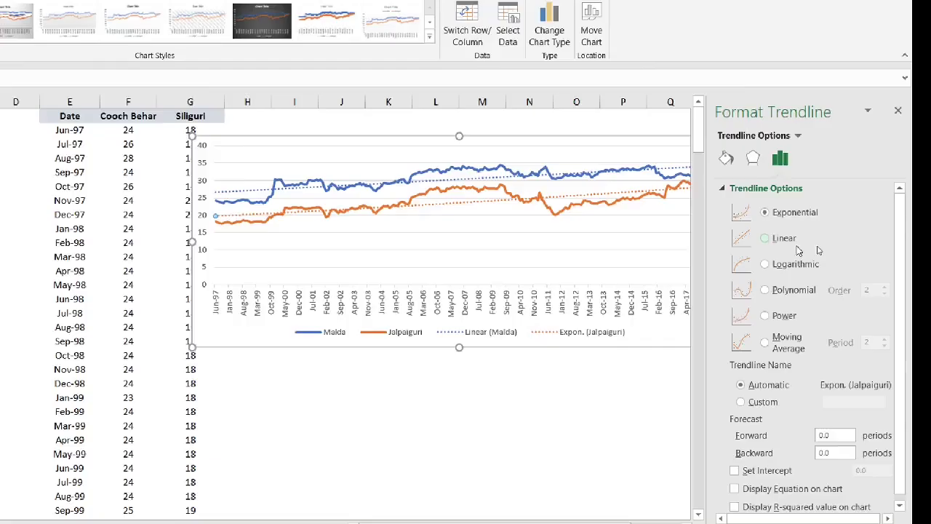
click(772, 161)
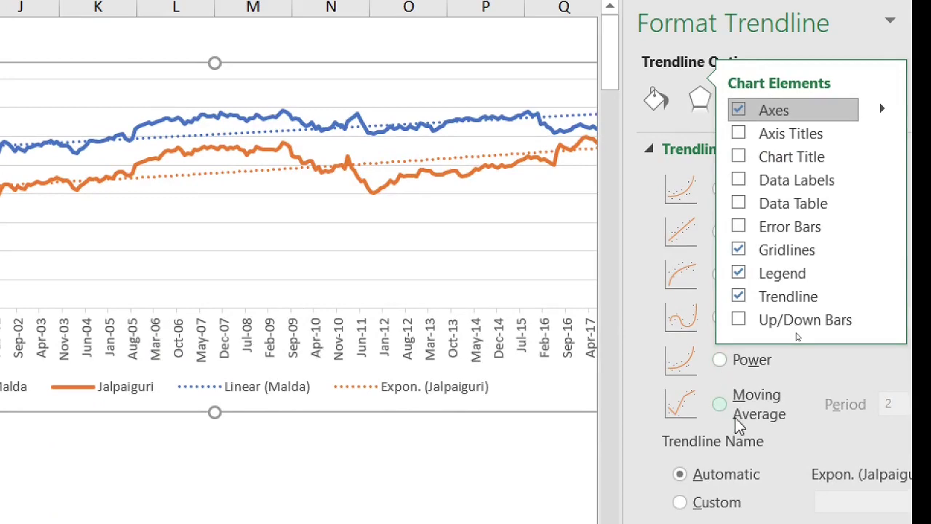
click(719, 405)
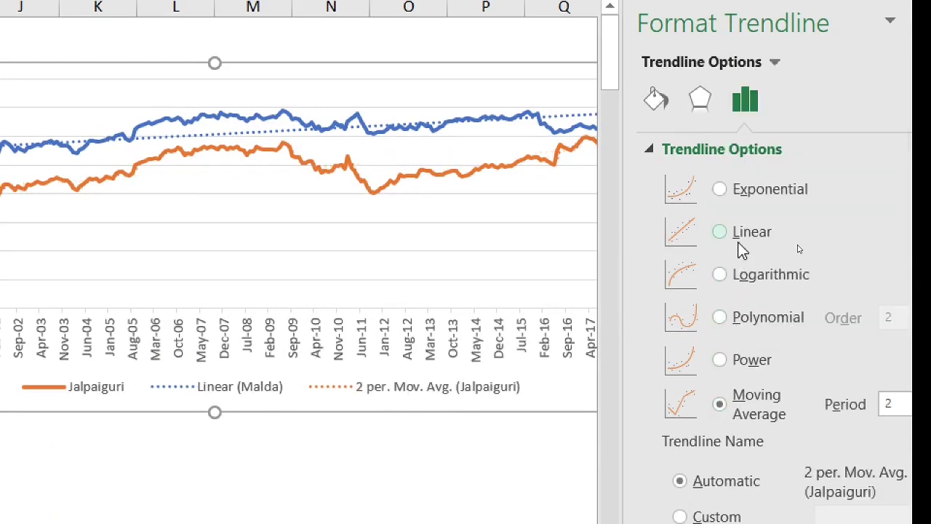
click(719, 318)
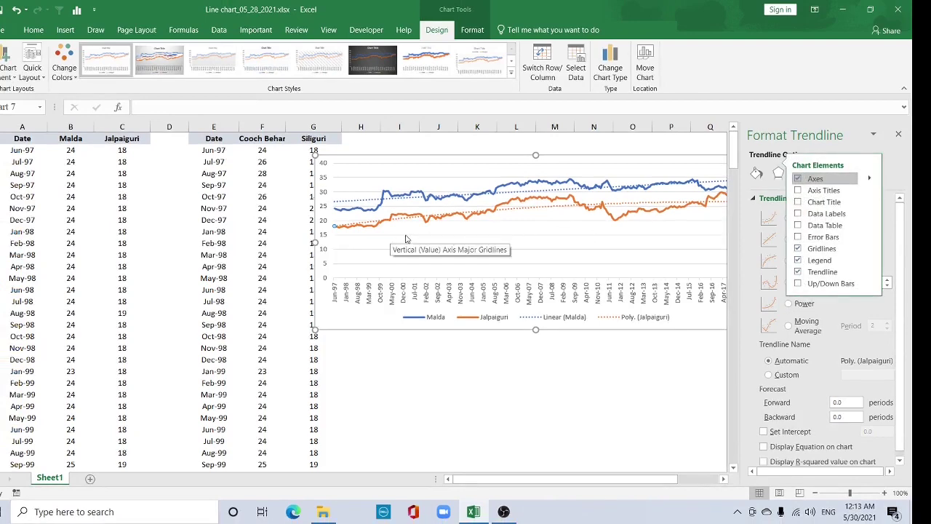
Step: Shift the chart left and raise the Jalpaiguri polynomial trendline order from 2 to 3
drag(509, 164, 369, 174)
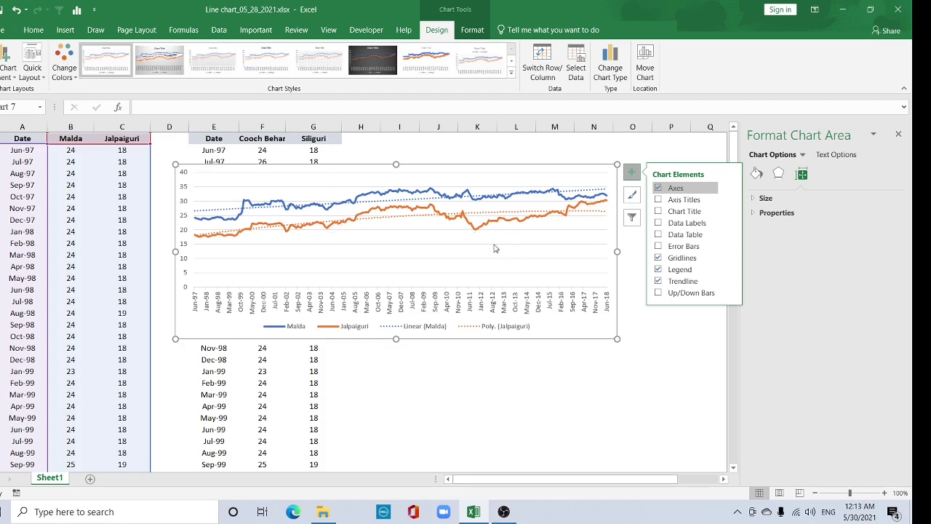
click(512, 212)
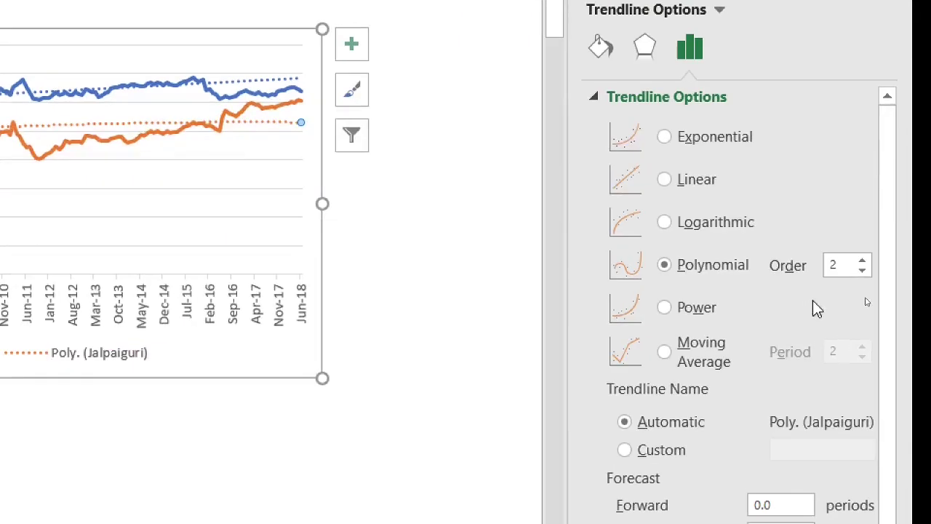
click(887, 280)
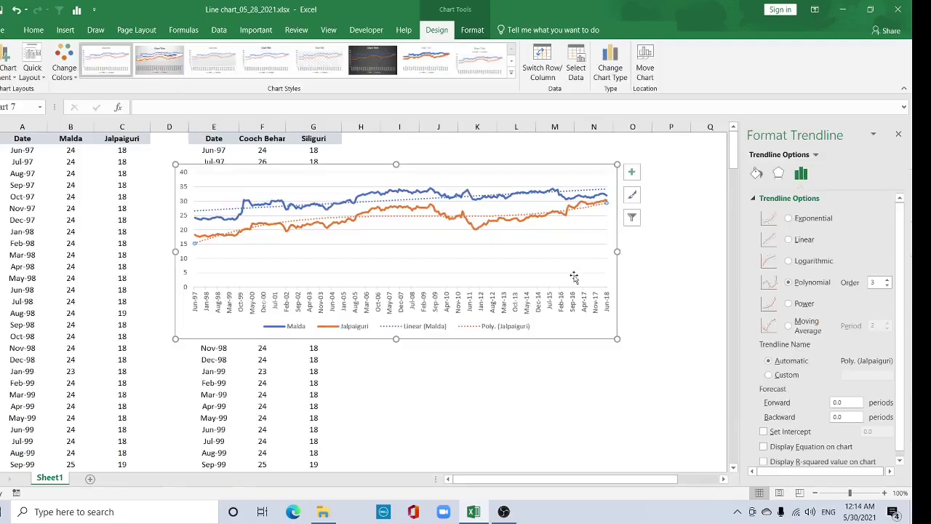
click(630, 193)
click(443, 368)
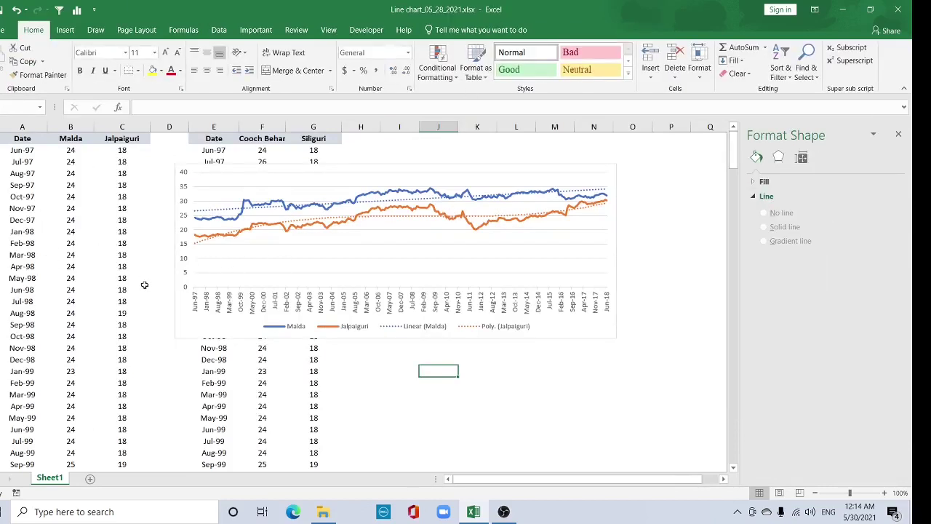
click(185, 263)
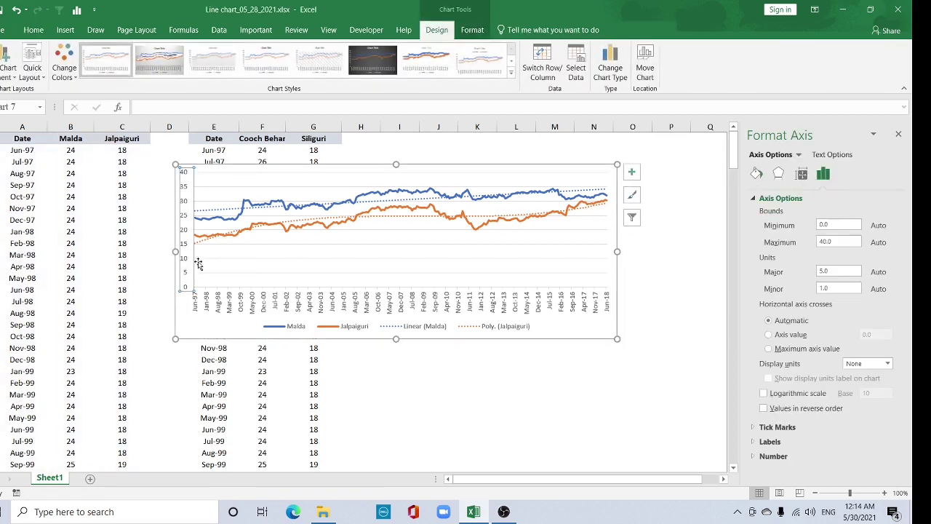
Step: Set the vertical axis Minimum bound to 10 in Format Axis
click(836, 226)
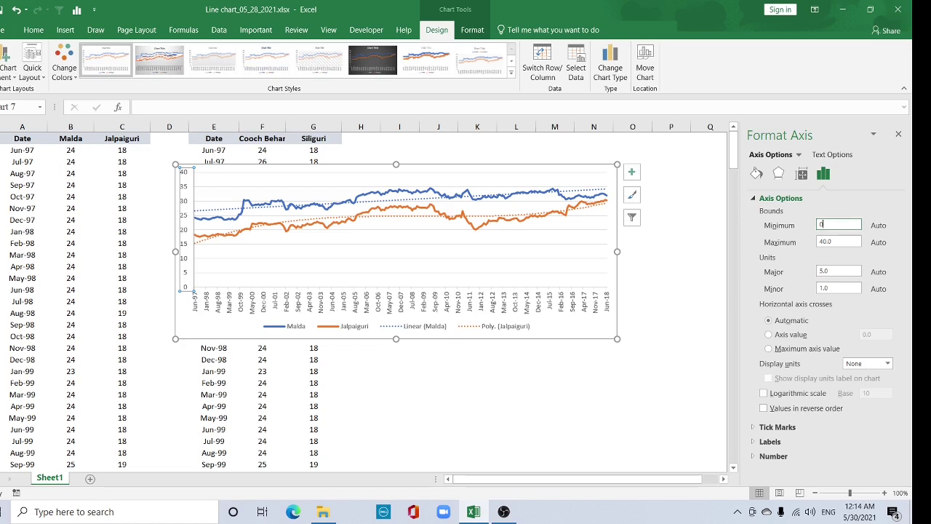
text(10)
click(840, 241)
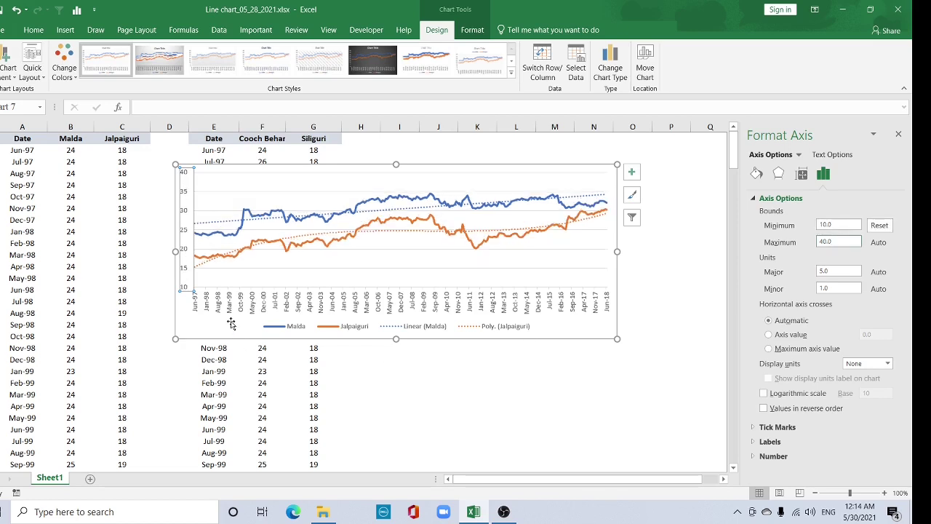
click(228, 186)
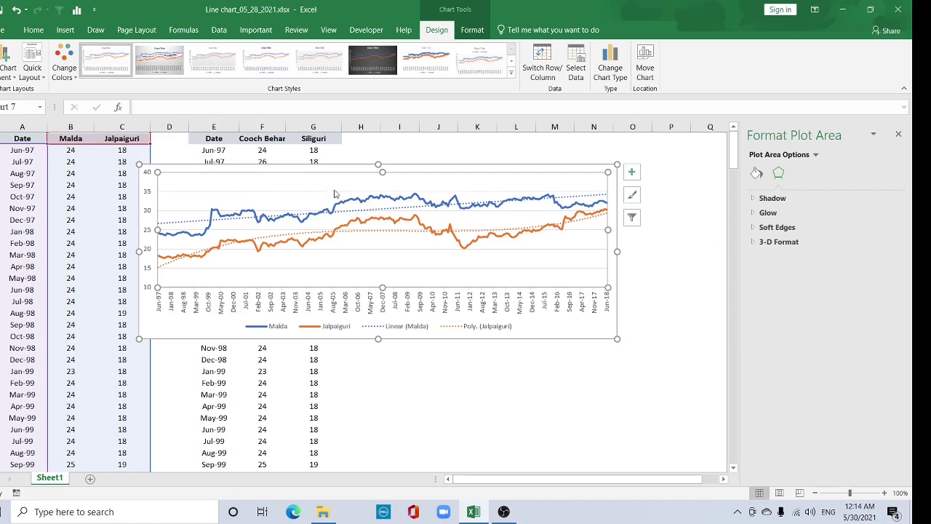
Step: Give the plot area a solid black border 1 pt wide
click(757, 174)
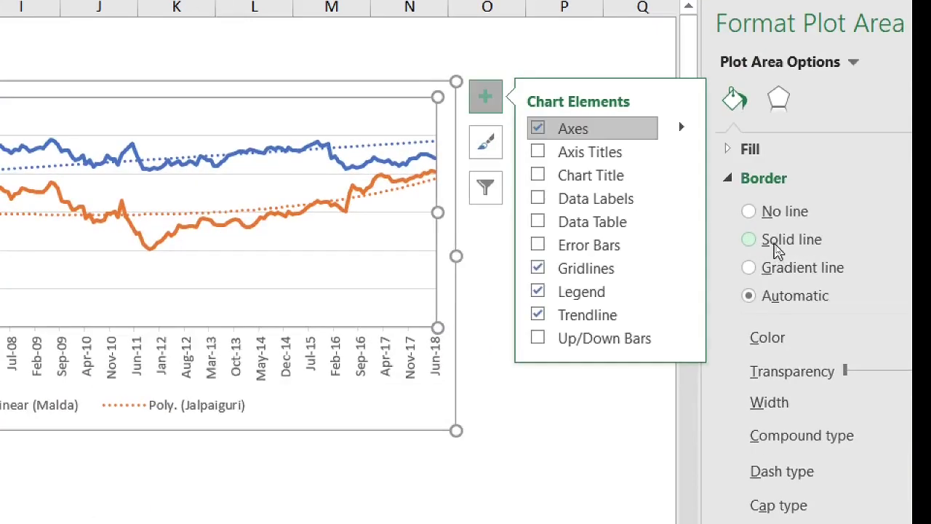
click(777, 247)
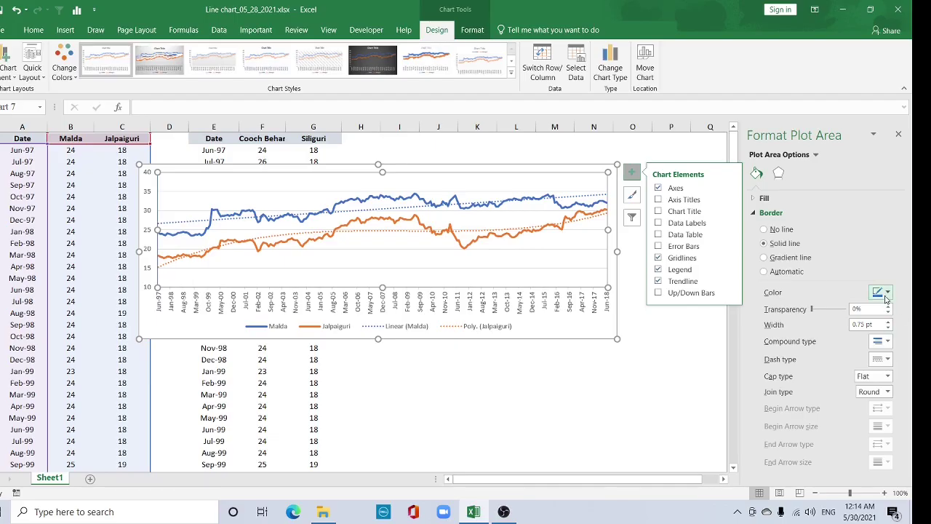
click(886, 293)
click(834, 339)
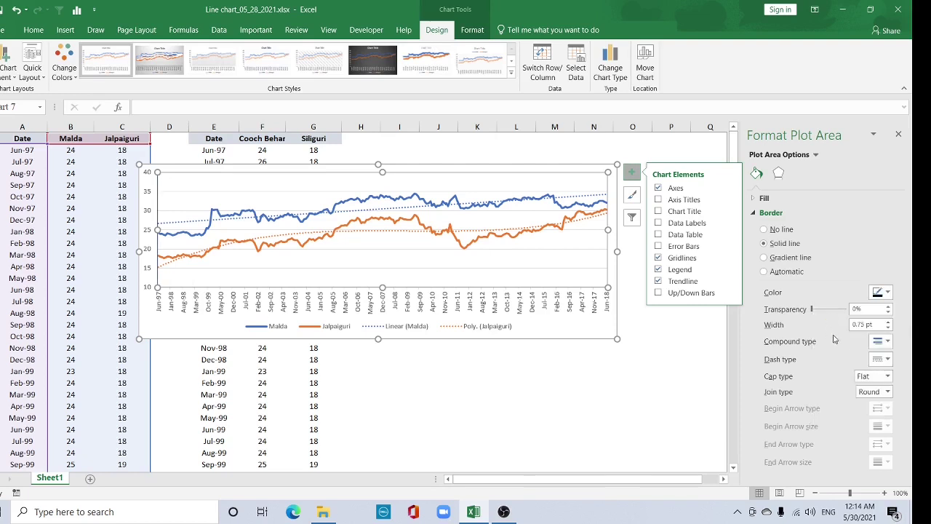
click(888, 323)
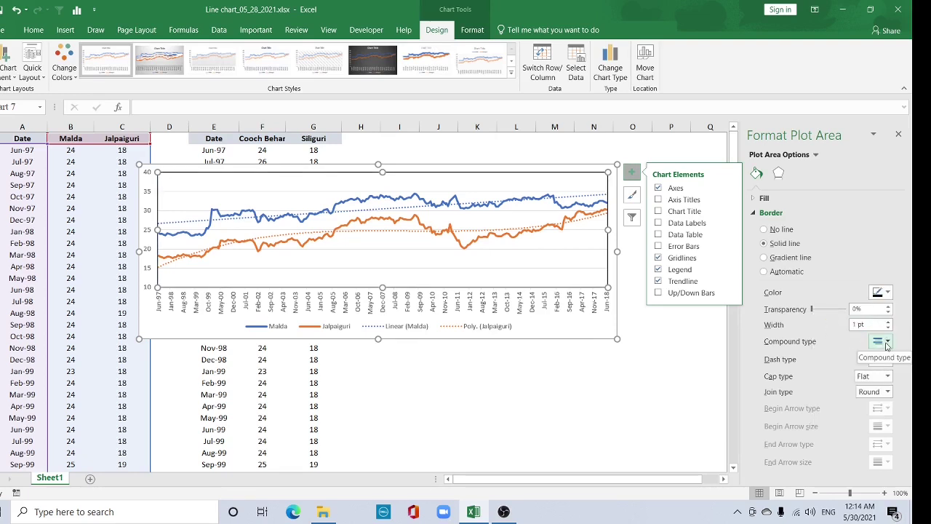
click(887, 342)
click(848, 349)
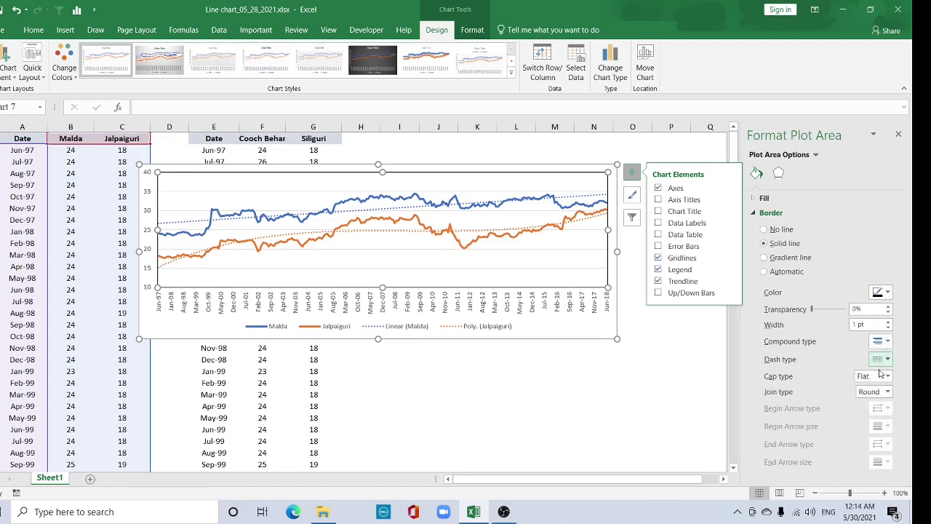
click(886, 365)
click(783, 382)
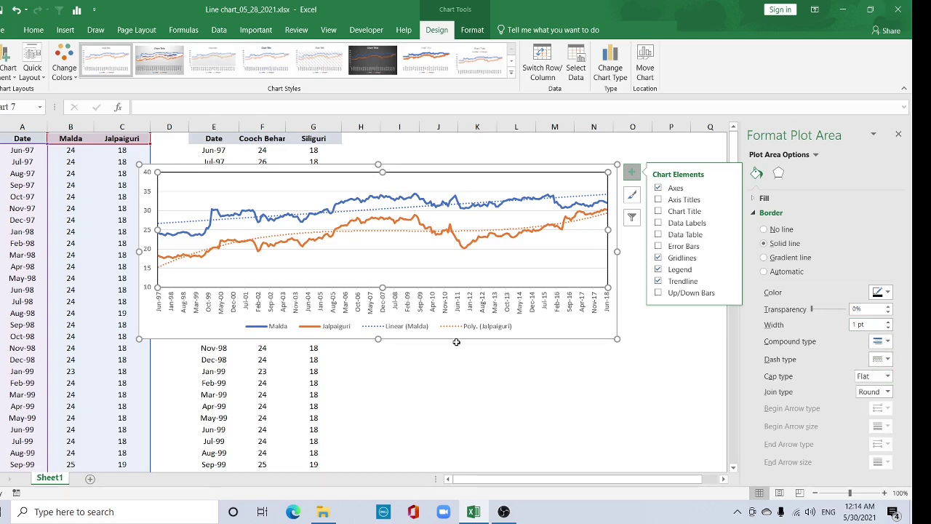
Step: Make the horizontal axis a solid 1 pt line
click(327, 301)
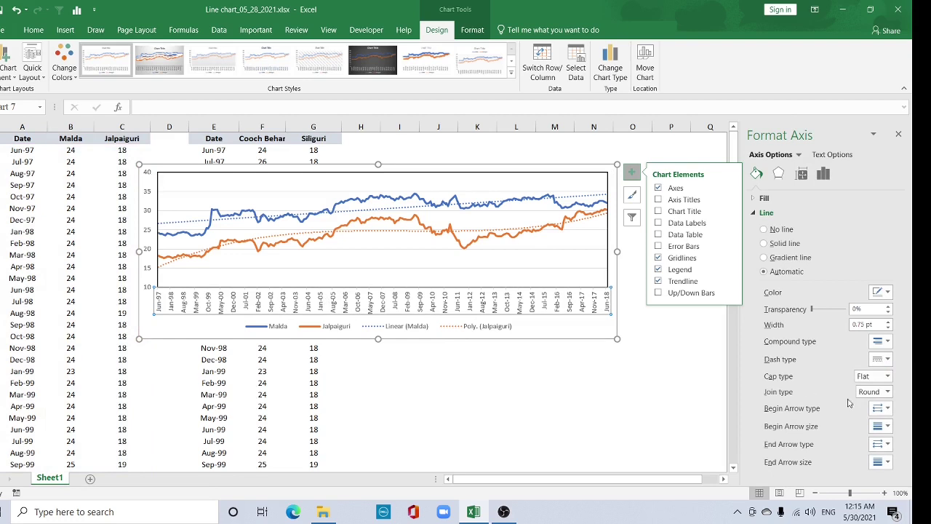
click(785, 243)
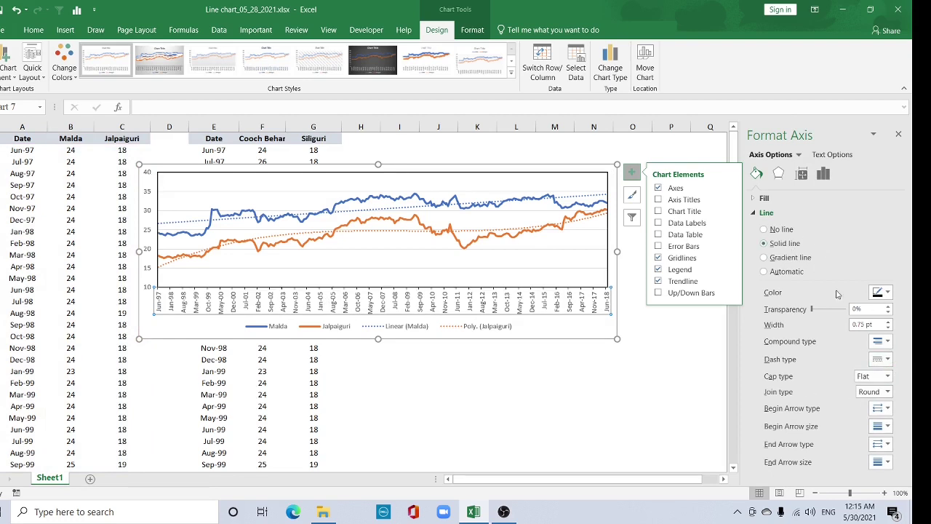
click(887, 321)
click(606, 380)
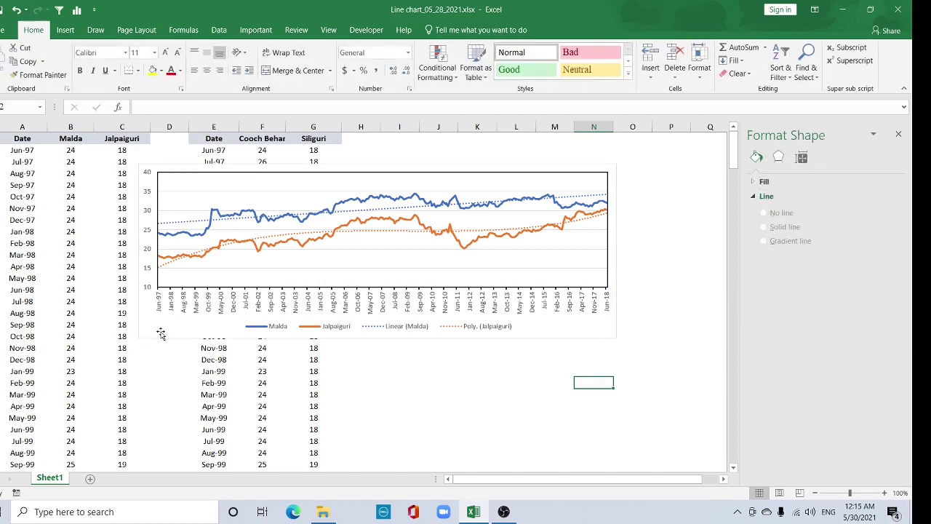
Step: Thicken the chart area's outer border to 1 pt
click(161, 332)
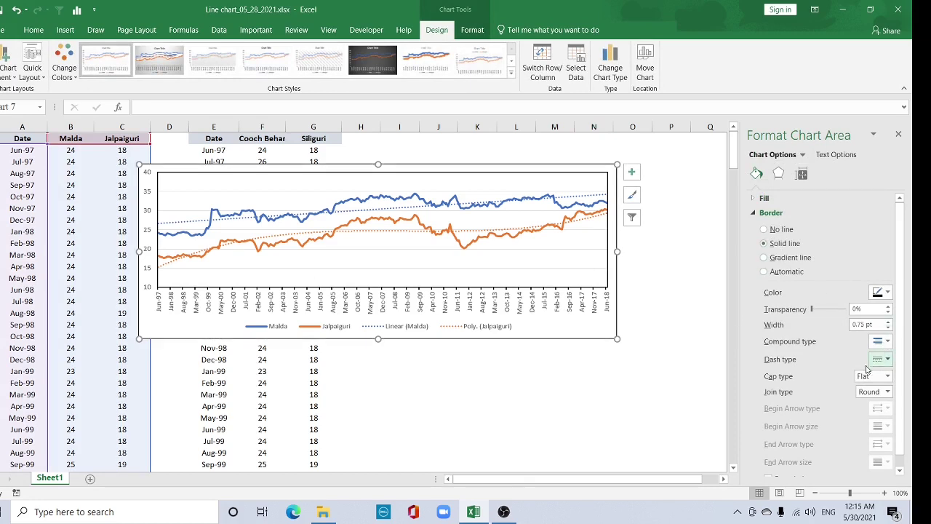
click(888, 324)
click(631, 172)
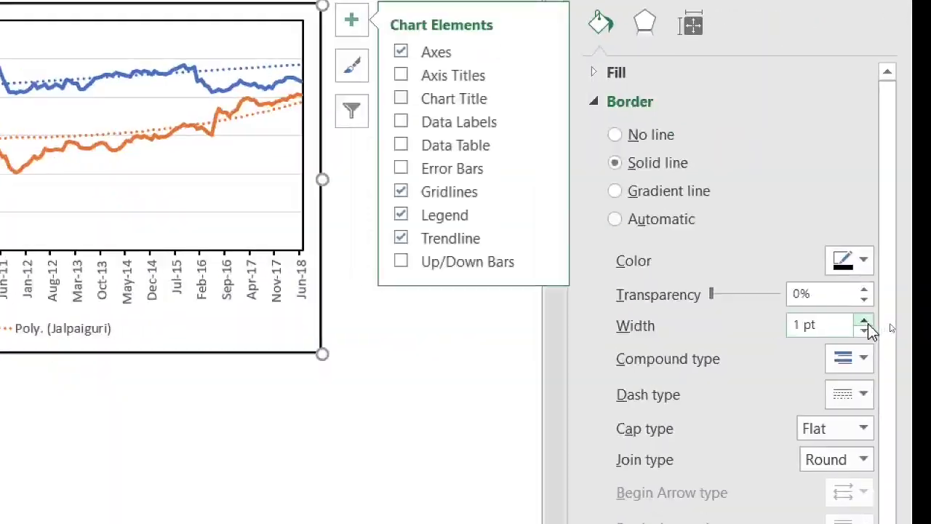
click(632, 195)
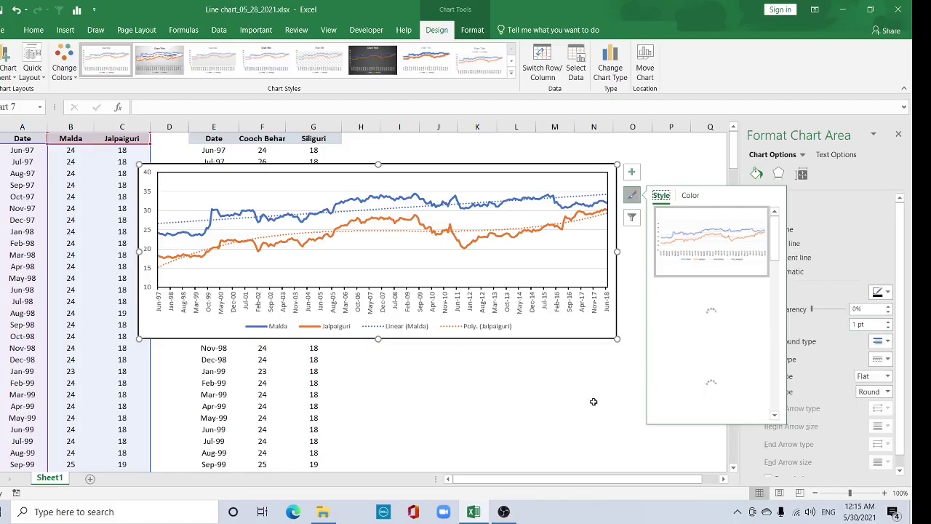
Step: Check the chart's font and font colour on the Home tab, then select the legend
click(33, 30)
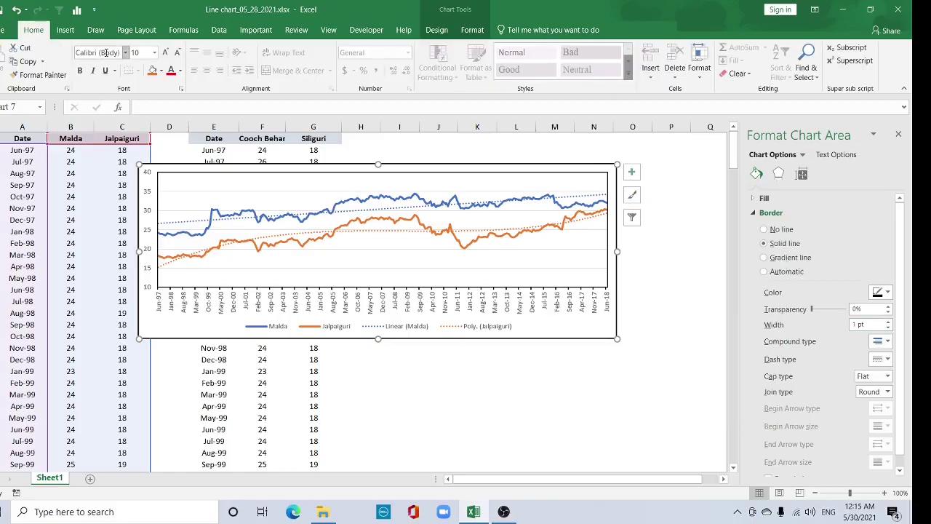
click(107, 52)
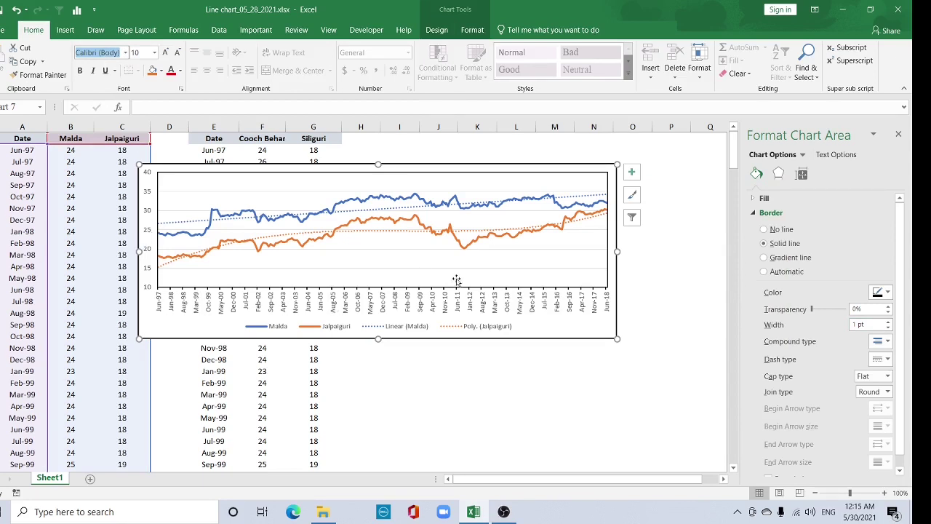
click(180, 71)
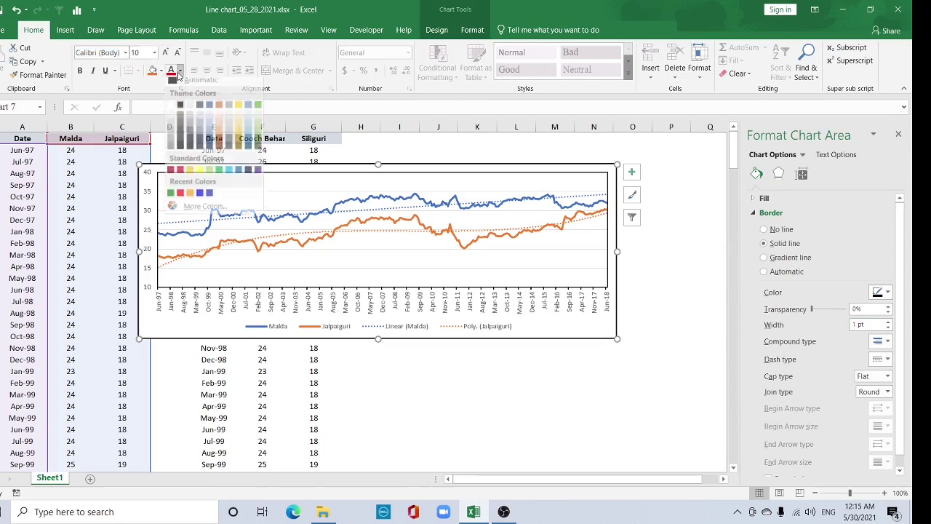
key(Escape)
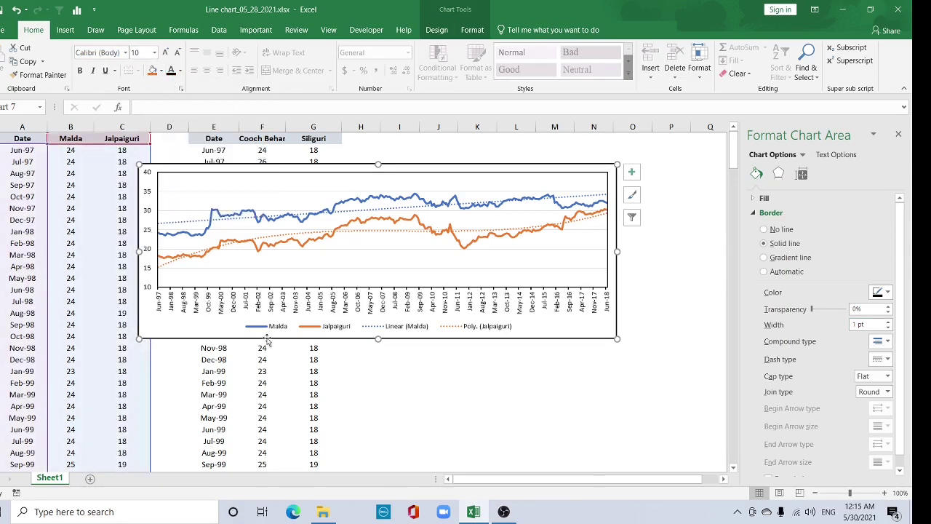
click(406, 329)
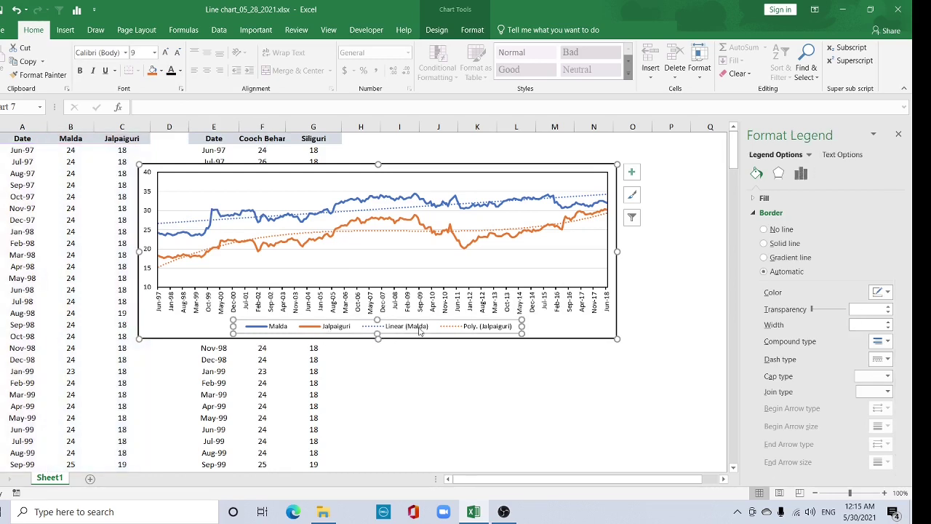
Step: Delete the Linear (Malda) and Poly. (Jalpaiguri) entries from the legend
click(419, 329)
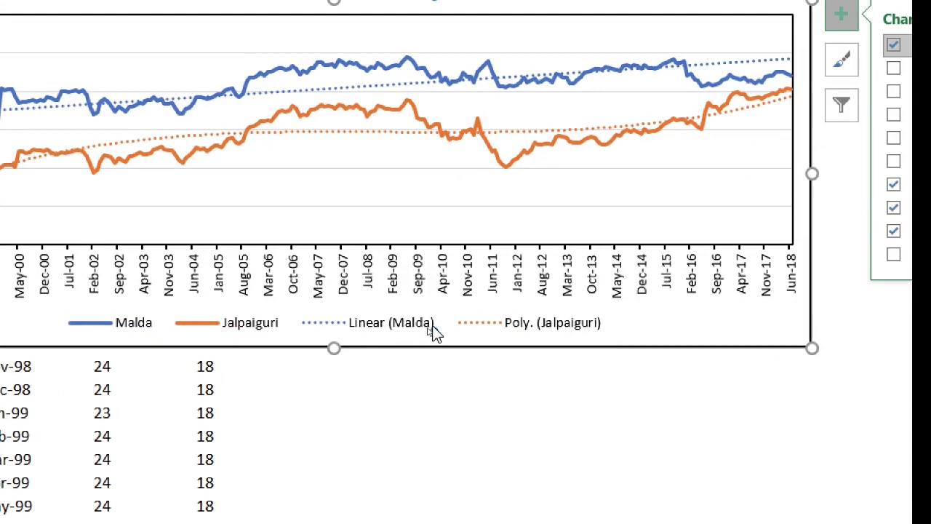
click(418, 331)
click(417, 331)
key(Delete)
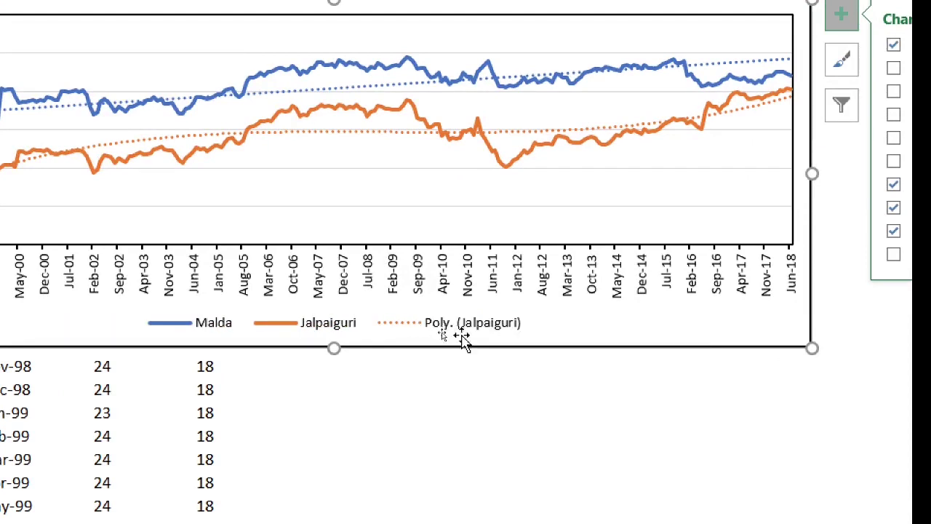
click(475, 325)
click(475, 325)
key(Delete)
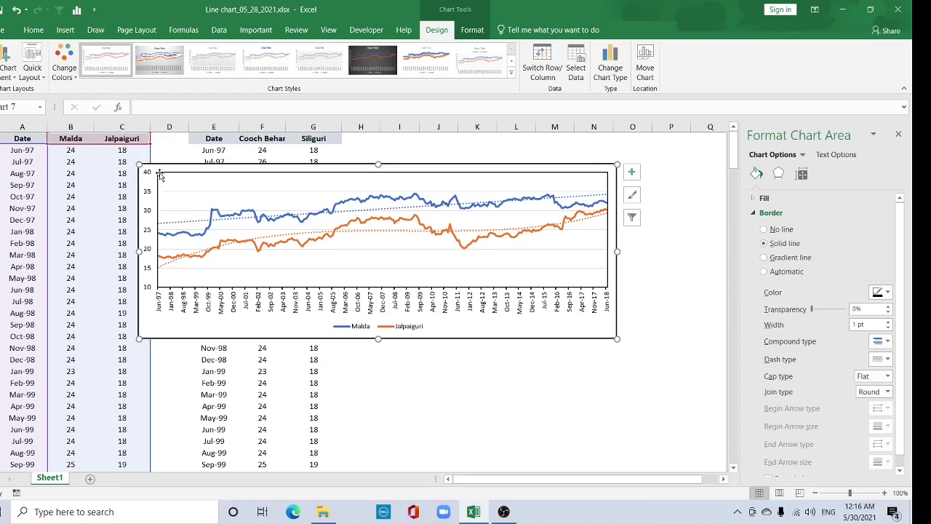
Step: Add a primary vertical axis title to the chart
click(632, 174)
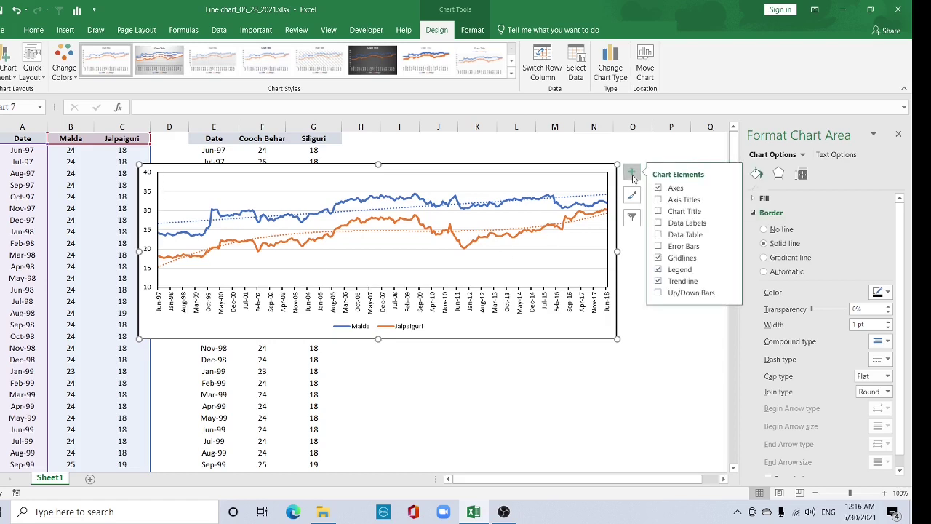
click(730, 200)
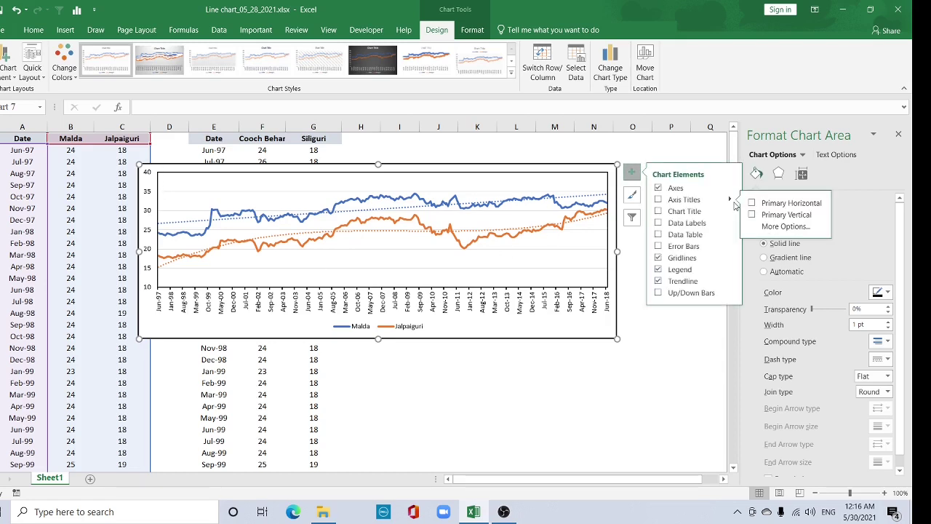
click(757, 215)
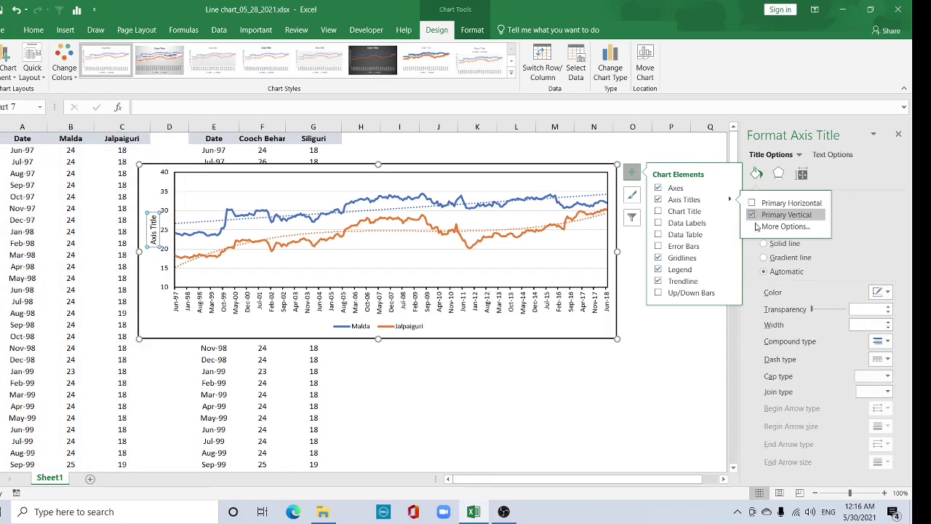
Step: Title the vertical axis 'Temp in ⁰C' with the 0 set as superscript
click(149, 230)
triple_click(152, 231)
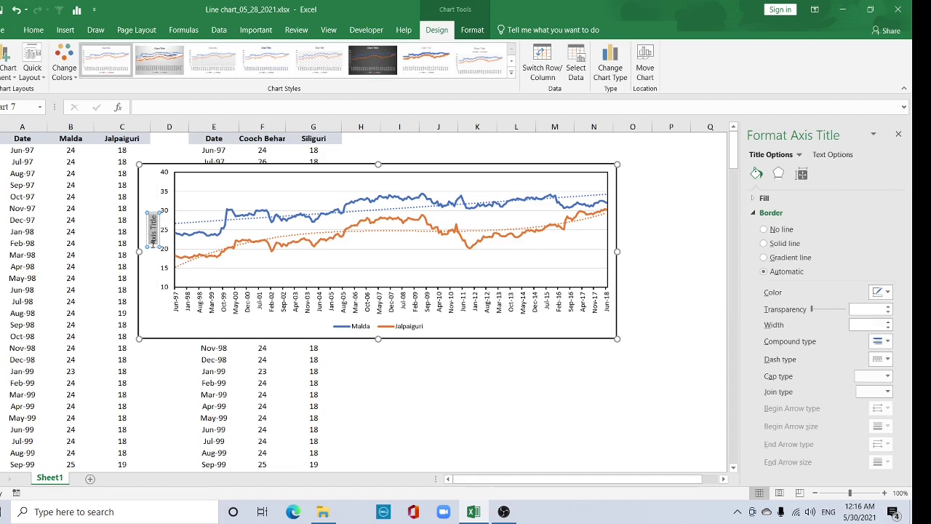
text(Temp)
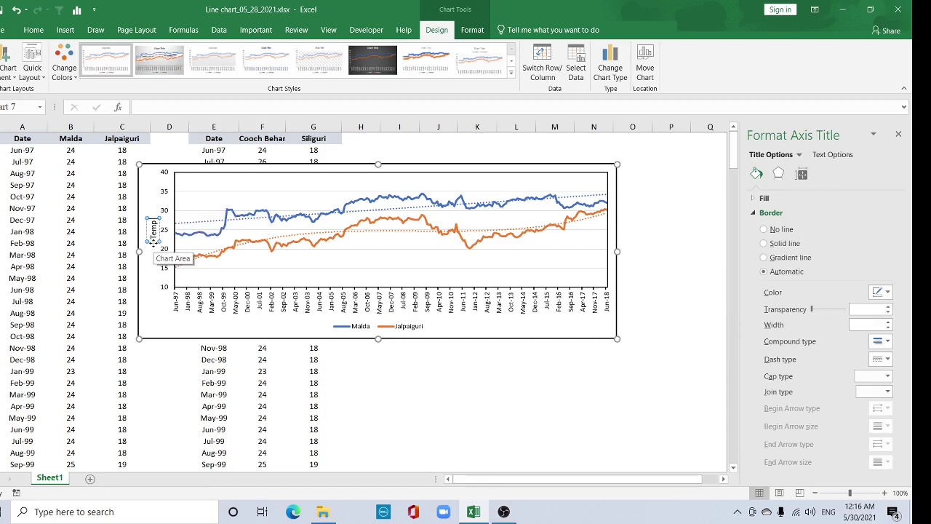
text( in C)
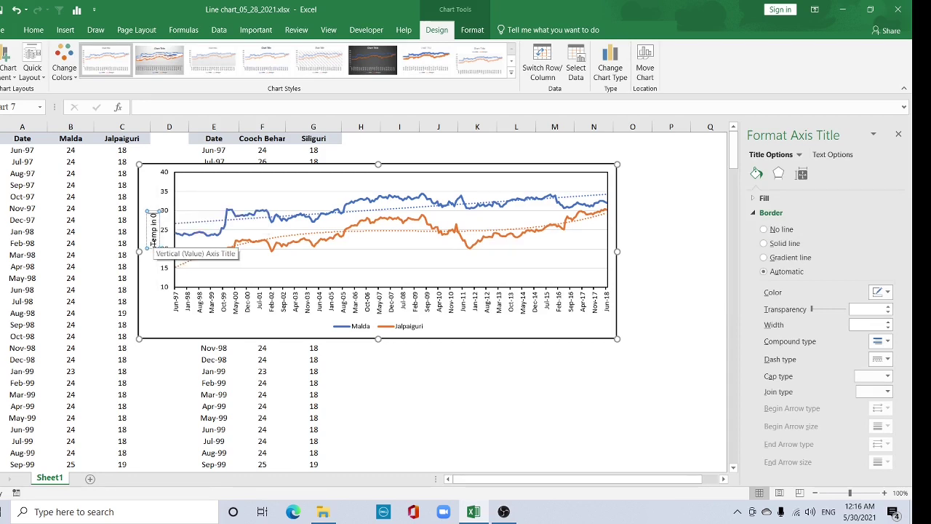
text(C)
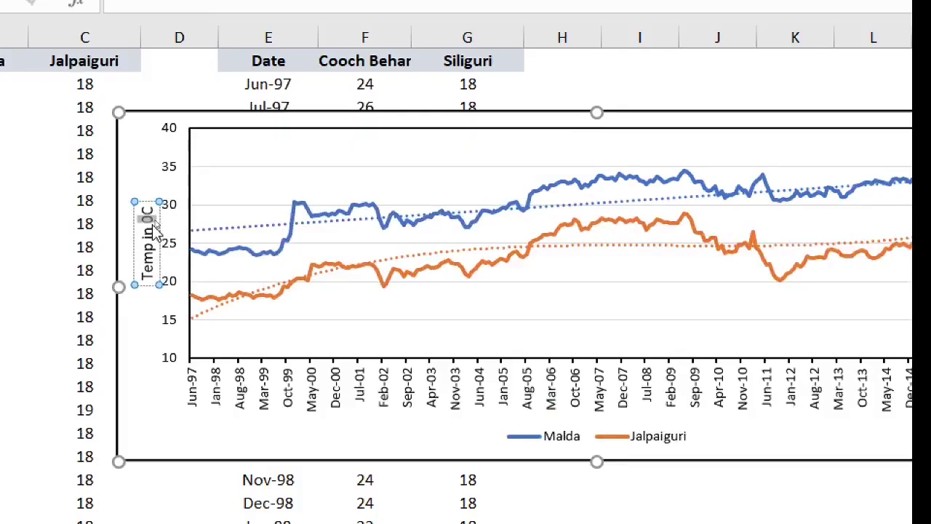
drag(153, 220, 153, 214)
click(33, 30)
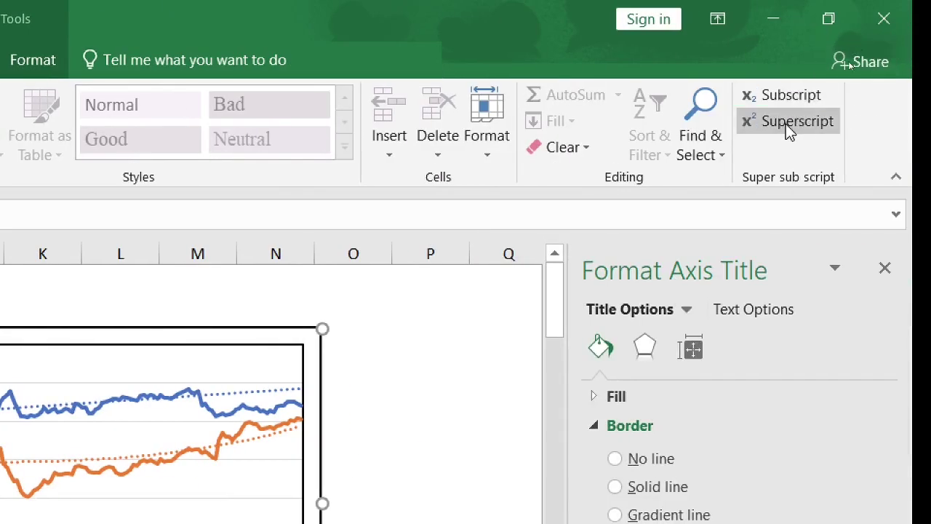
click(785, 122)
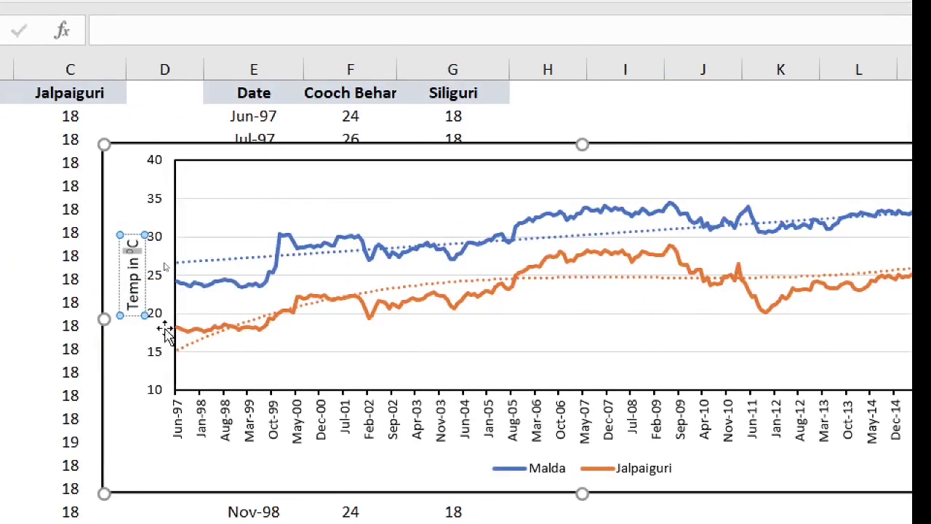
click(141, 357)
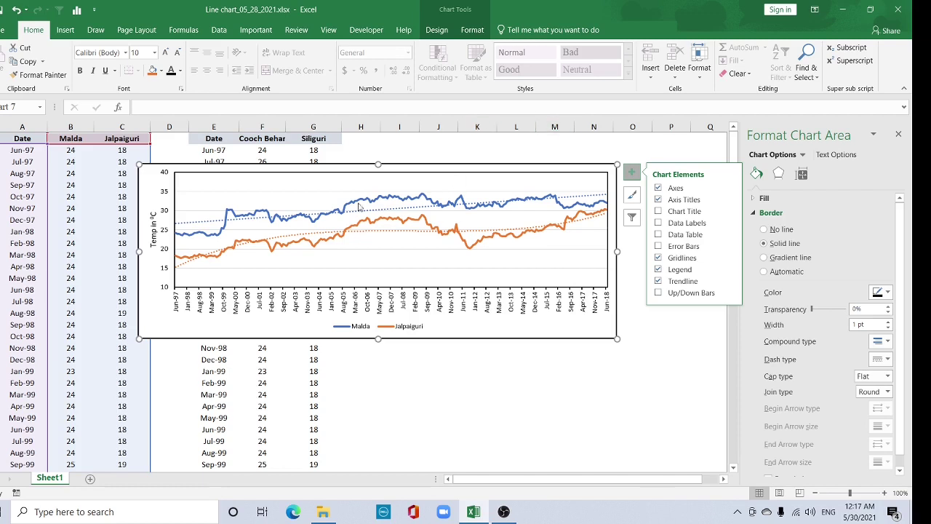
Step: Make the Malda line a solid teal line 1.75 pt wide
click(378, 207)
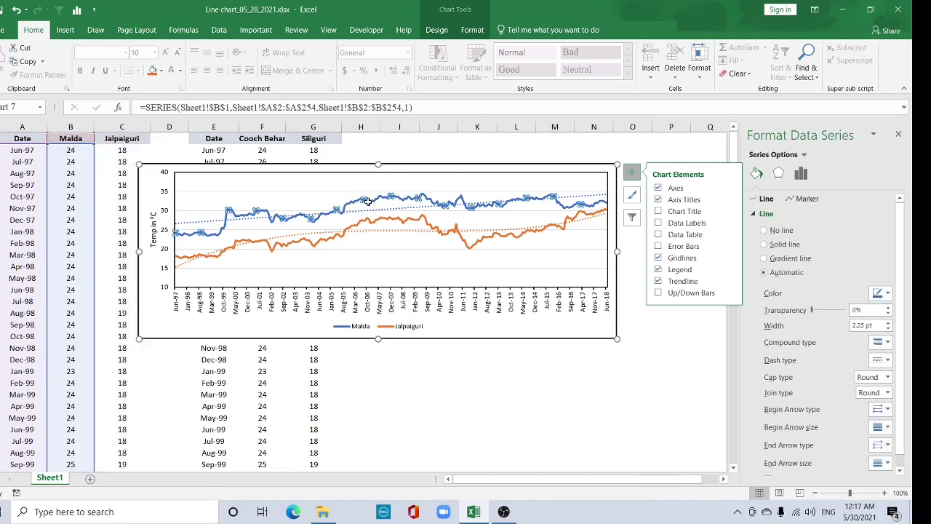
click(763, 244)
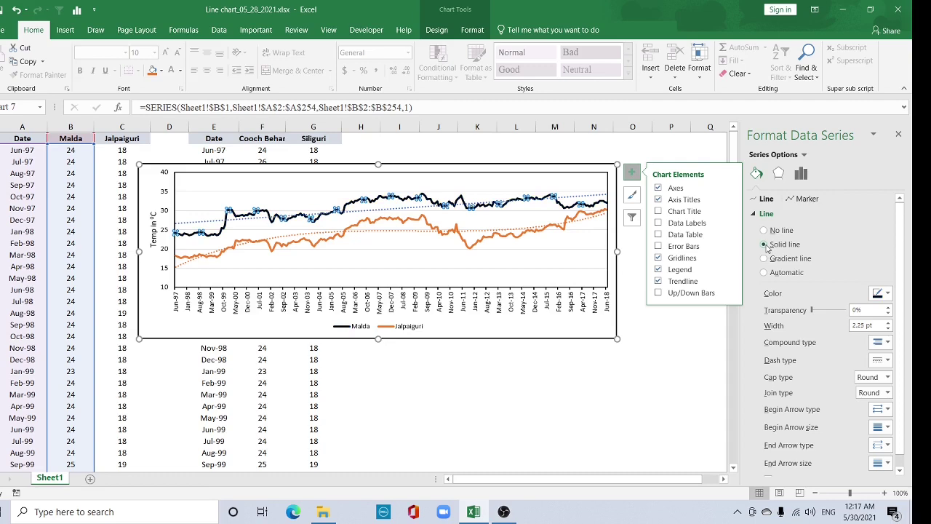
click(887, 293)
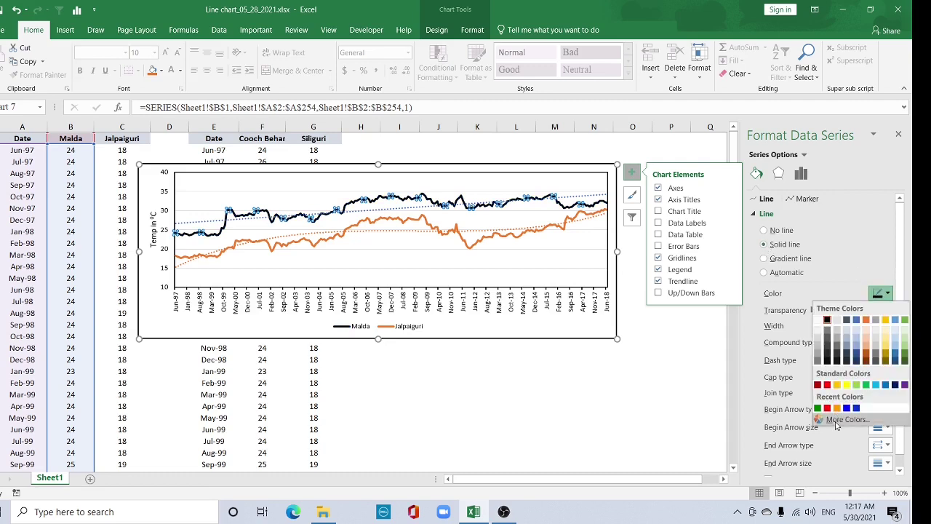
click(840, 419)
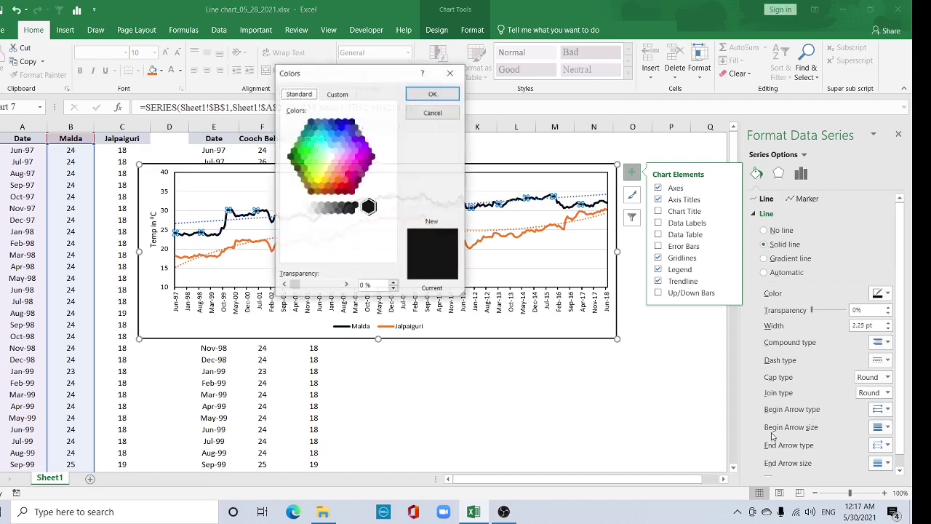
click(306, 134)
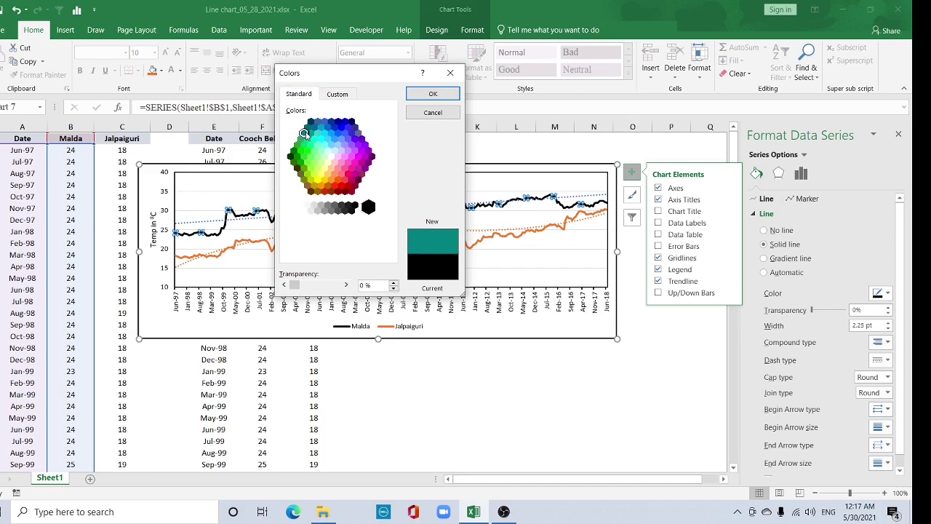
click(450, 94)
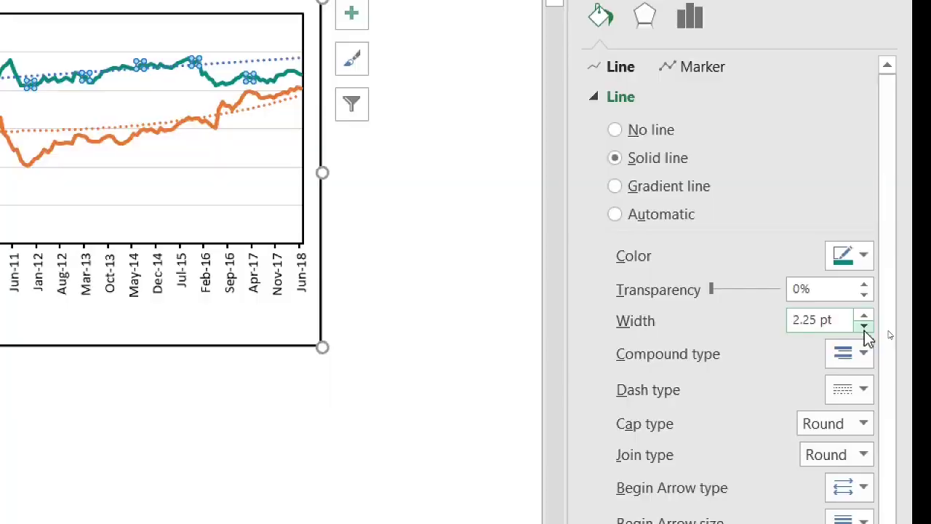
click(864, 329)
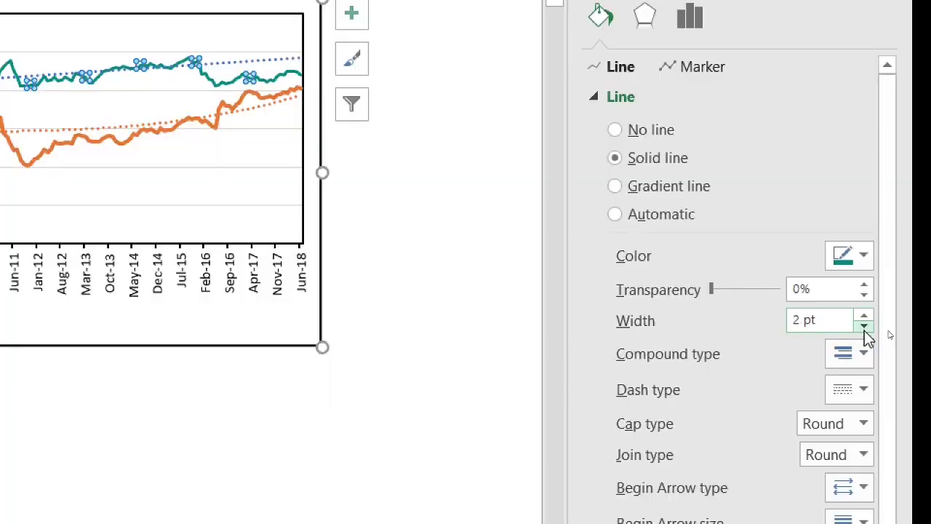
click(865, 329)
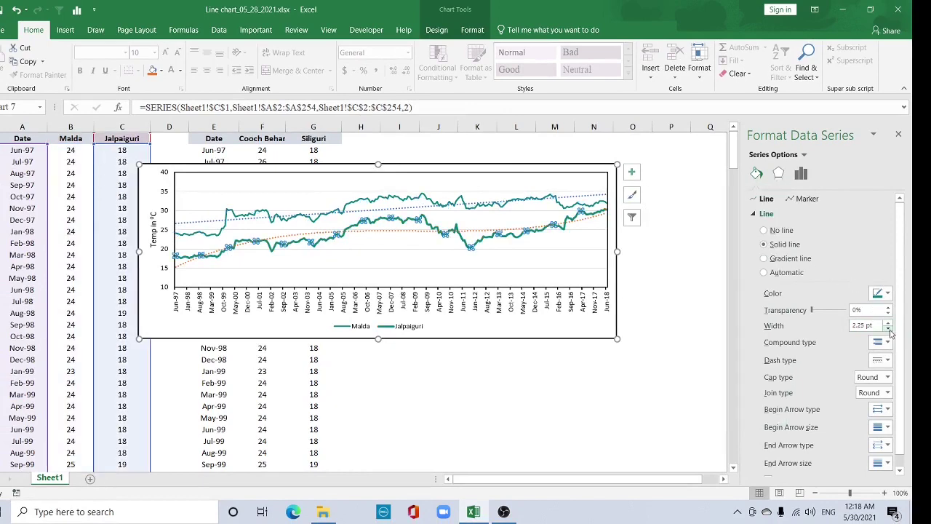
Step: Make the Jalpaiguri line blue at 1.75 pt width
click(888, 329)
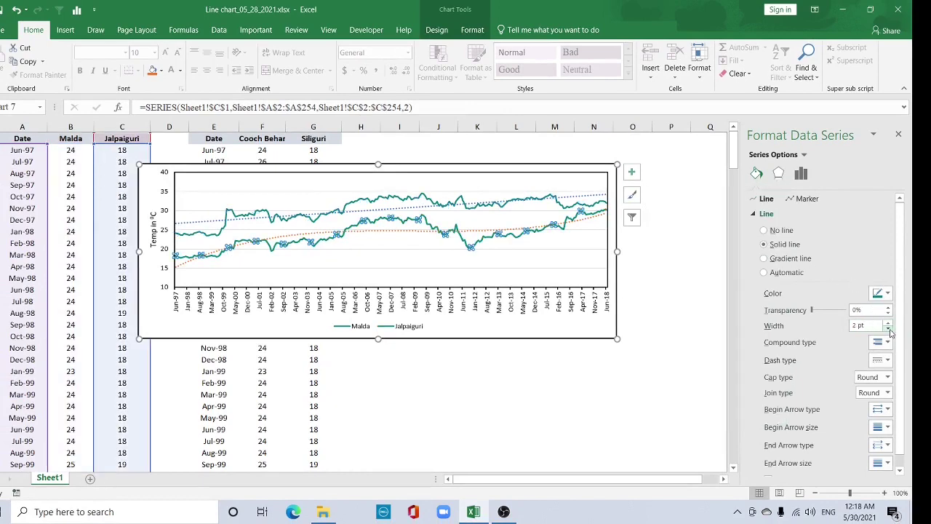
click(882, 293)
click(836, 419)
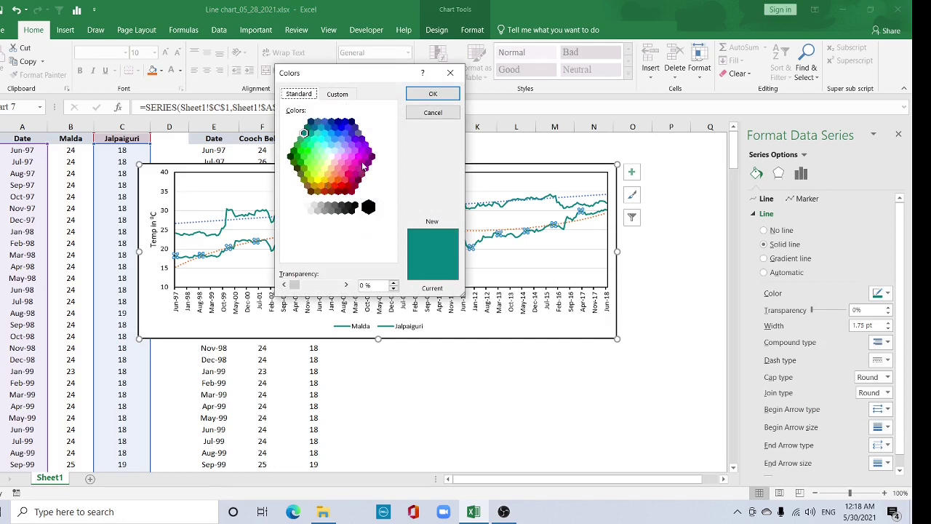
click(348, 128)
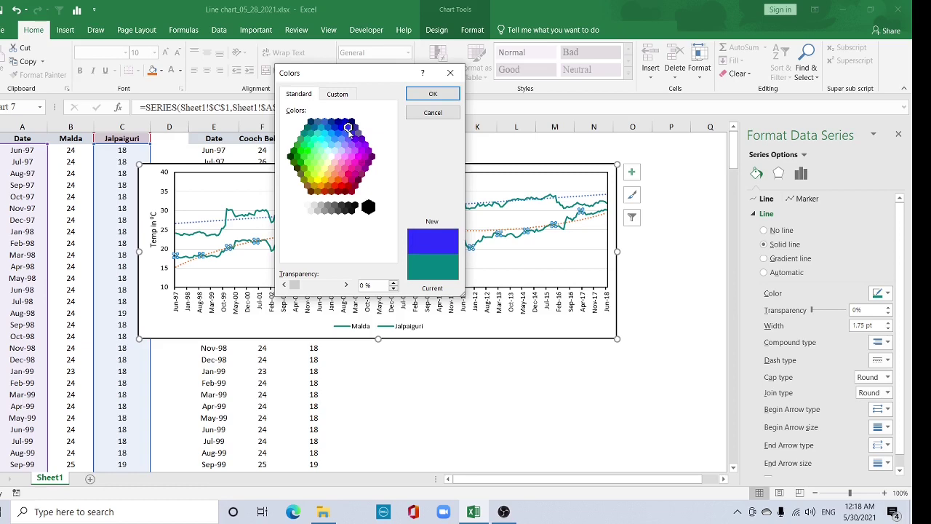
click(432, 94)
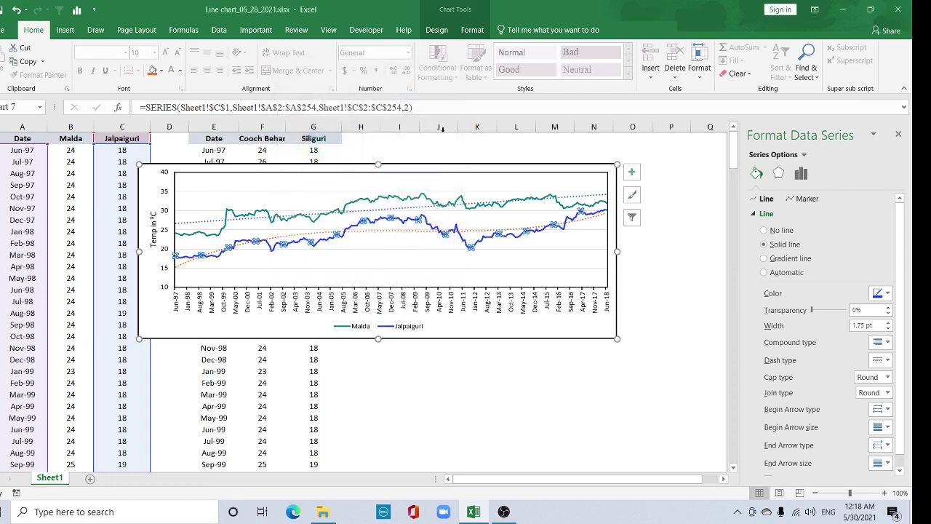
click(667, 266)
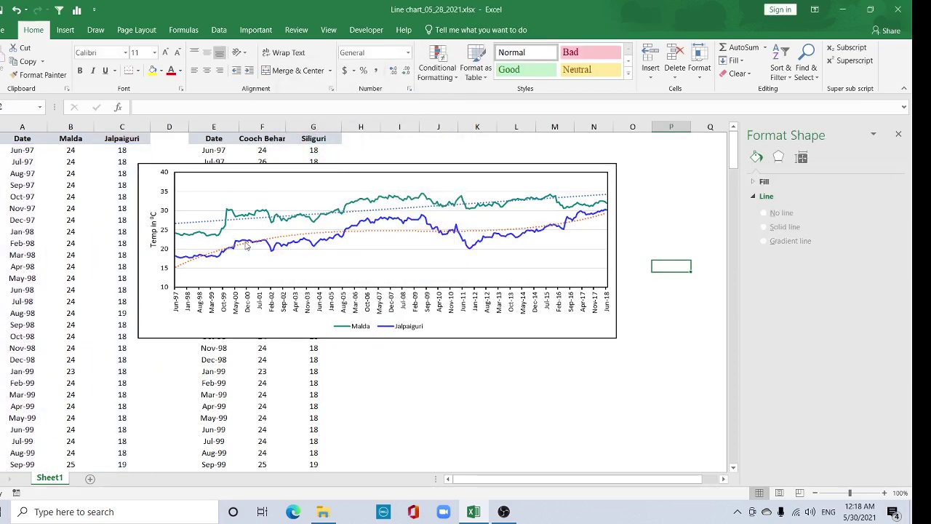
Step: Move the legend up into the plot area and remove the horizontal gridlines
click(373, 326)
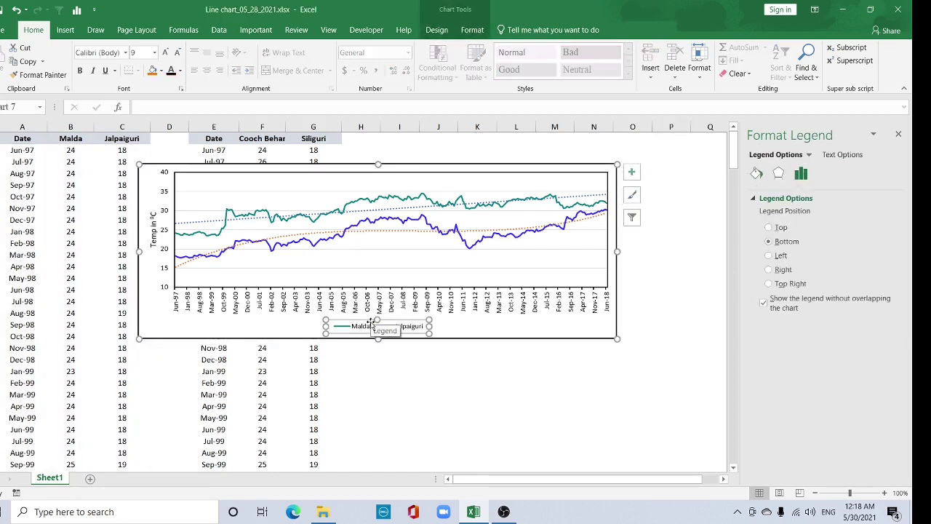
drag(371, 321, 375, 266)
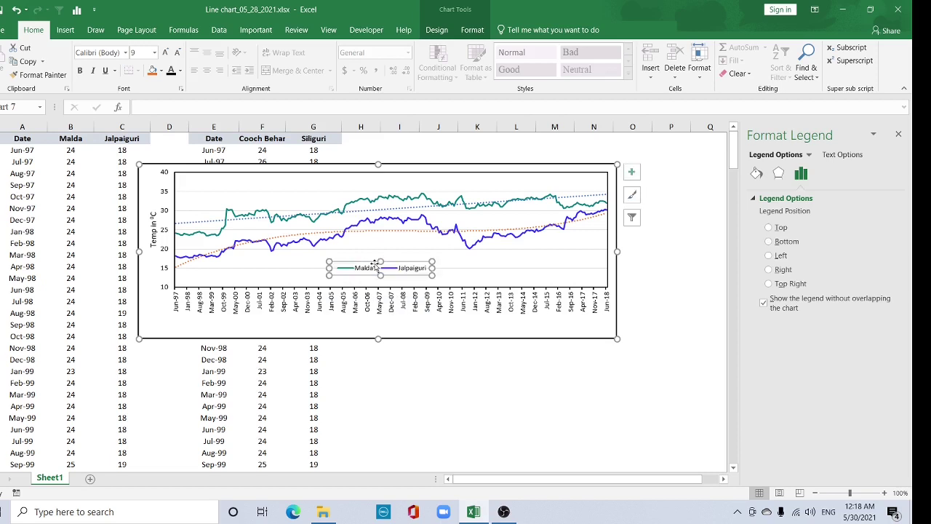
click(259, 269)
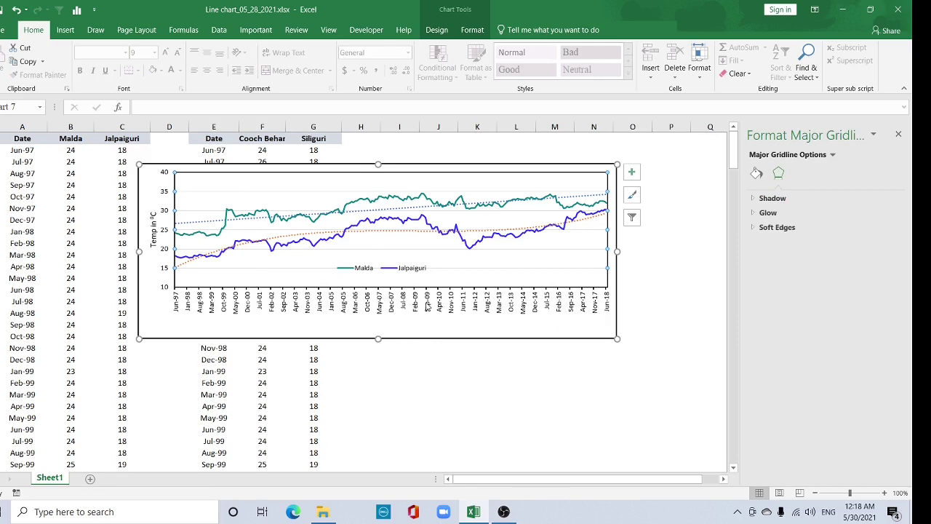
key(Escape)
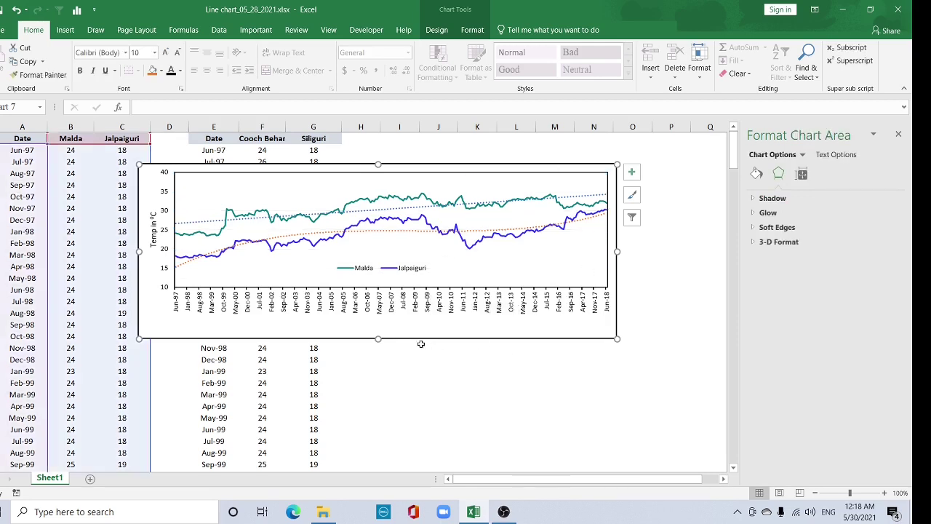
Step: Select the plot area, then the Jalpaiguri trendline for formatting
click(374, 291)
click(519, 240)
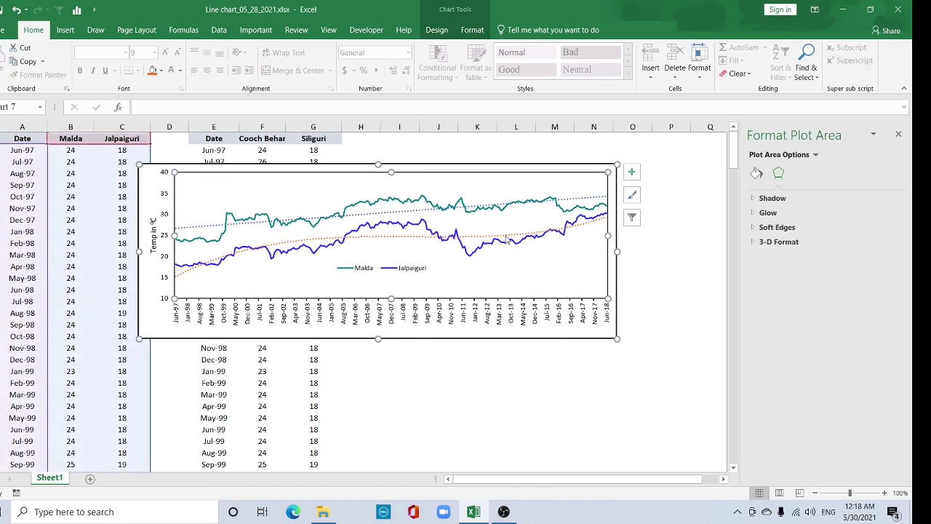
click(506, 239)
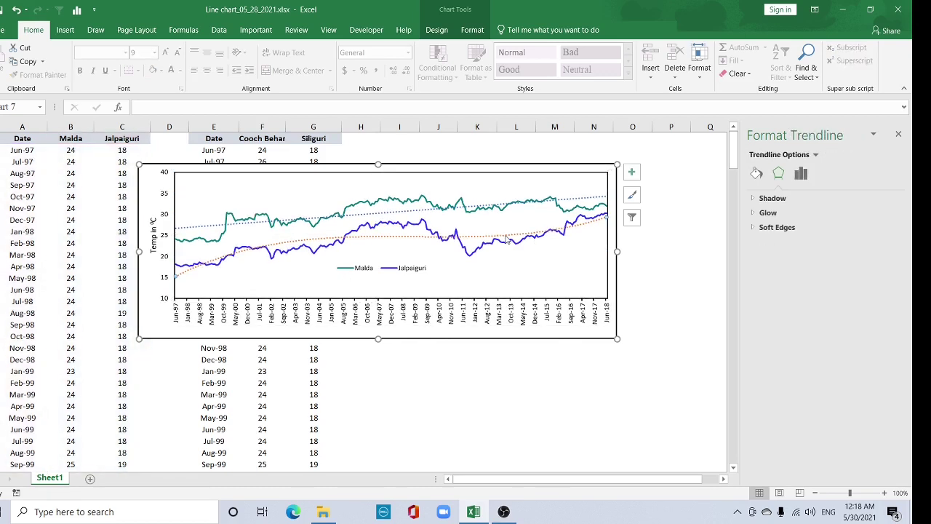
Step: Set both trendlines to forecast 24 periods forward
click(757, 174)
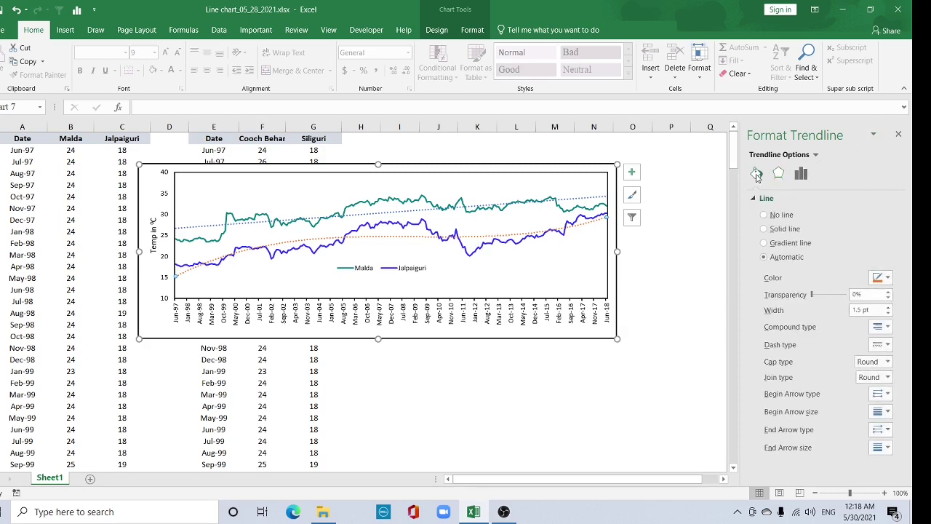
click(801, 174)
scroll(873, 327, down, 1)
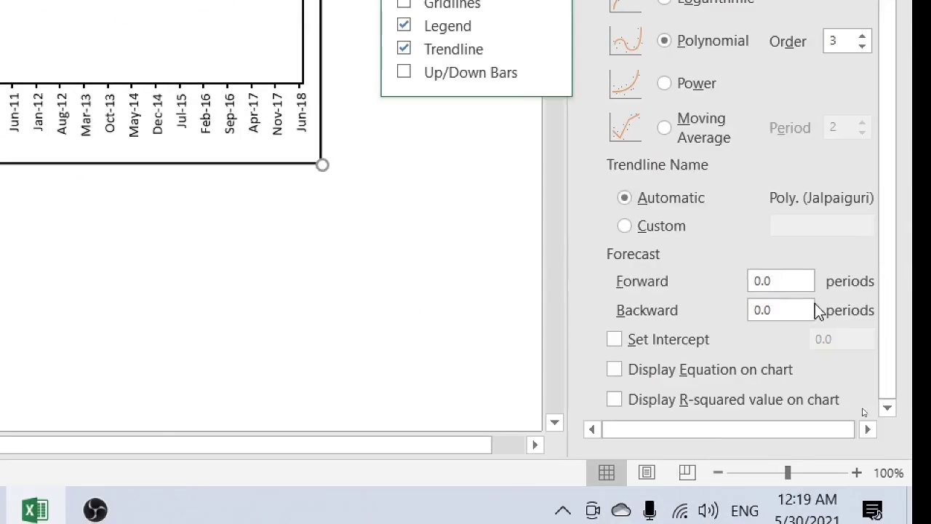
click(784, 282)
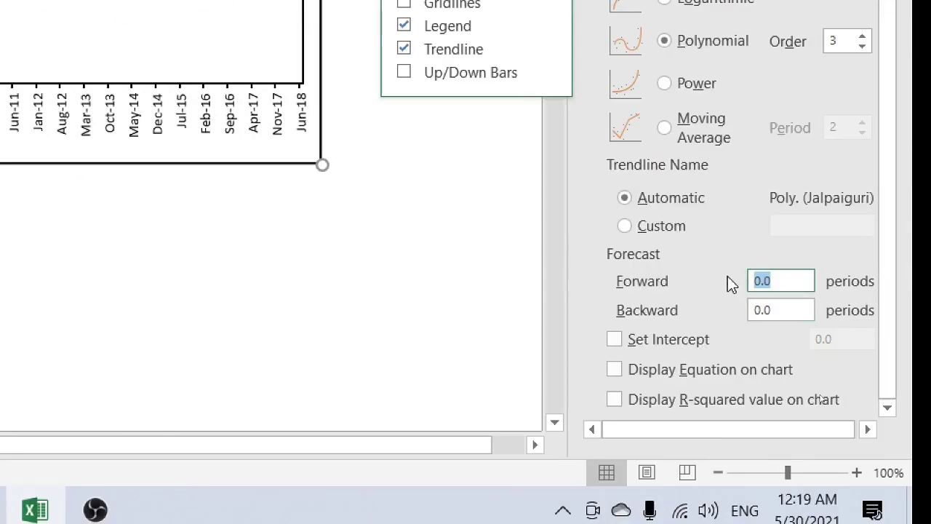
text(24)
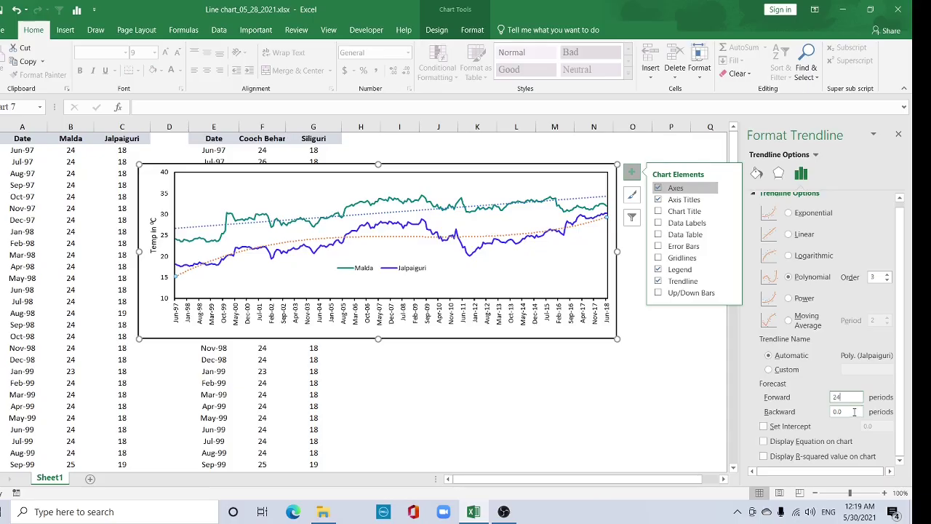
key(Return)
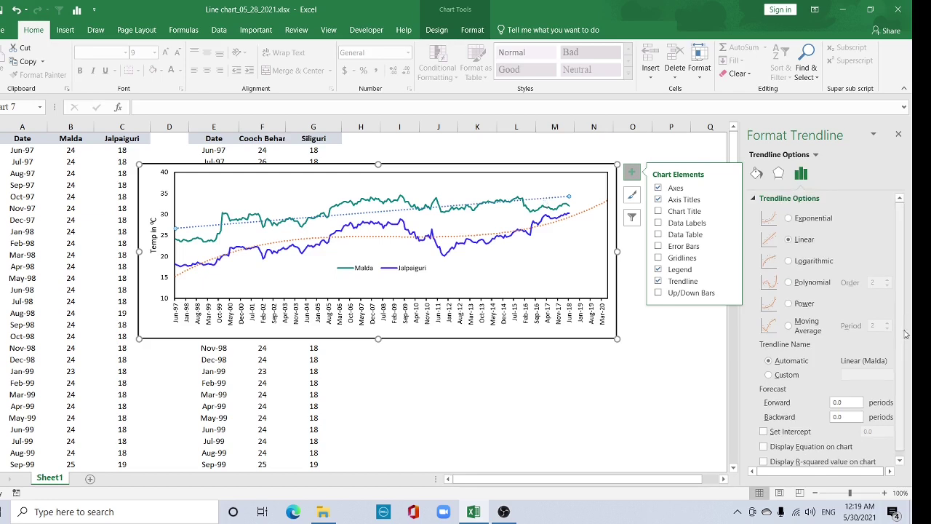
click(852, 402)
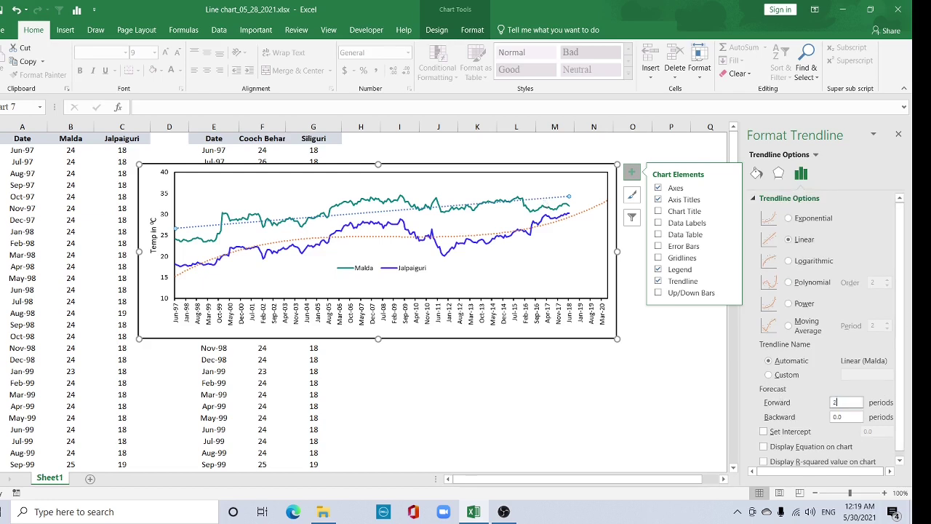
click(847, 417)
Step: Display the Malda trendline's equation and R² value on the chart
scroll(829, 407, down, 1)
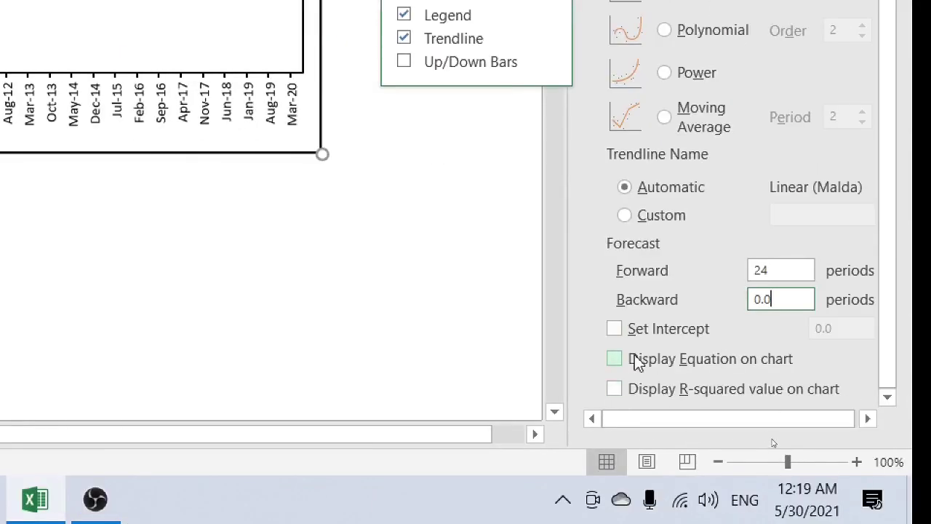
click(616, 358)
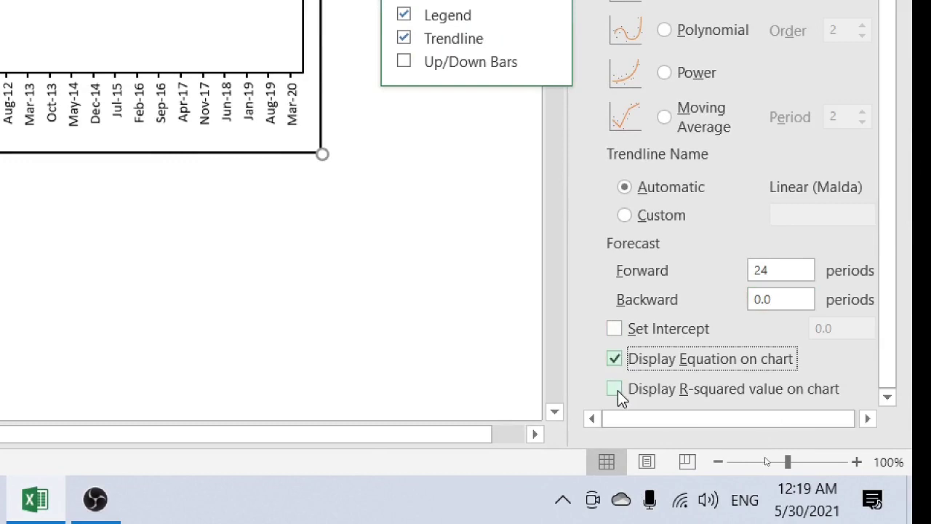
click(617, 389)
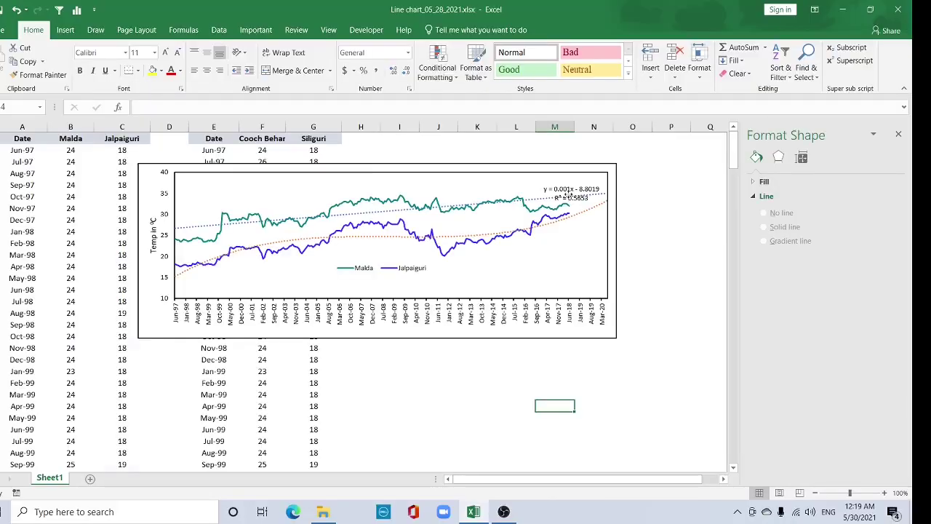
Step: Move Malda's equation label to the top left, trim R² to 0.57, and size it 12 pt
click(555, 189)
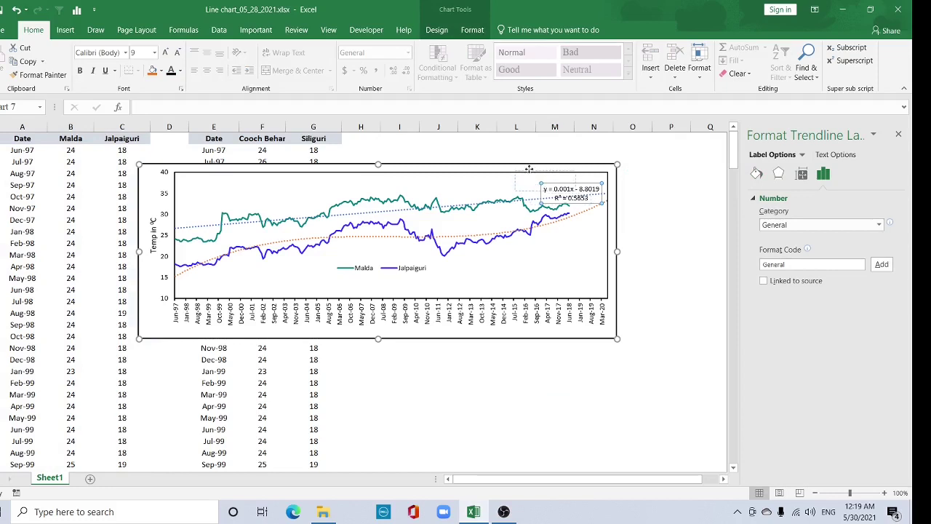
drag(556, 183, 203, 186)
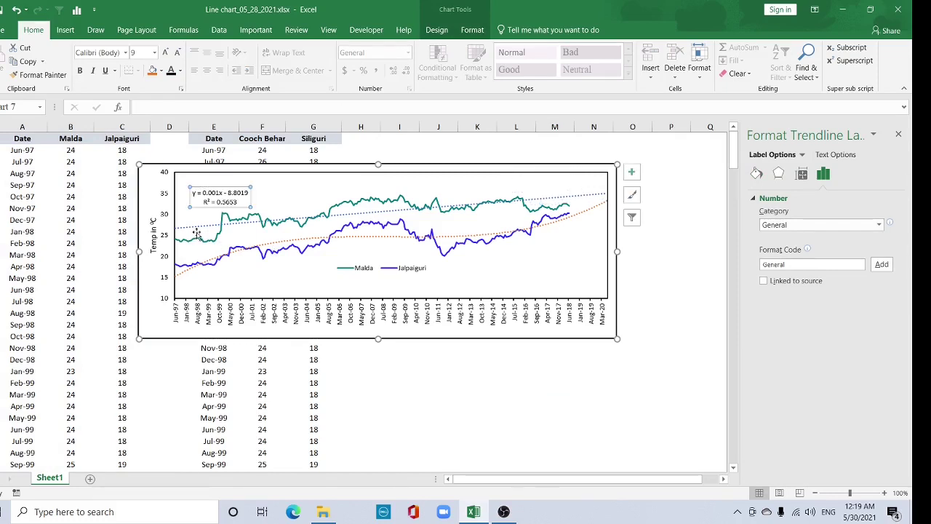
click(237, 201)
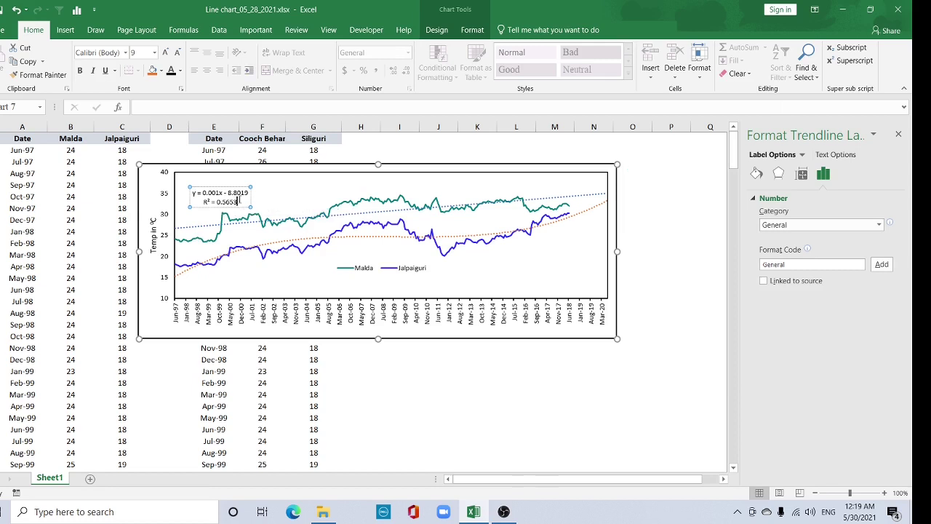
key(BackSpace)
key(BackSpace)
click(189, 199)
text(12)
key(Return)
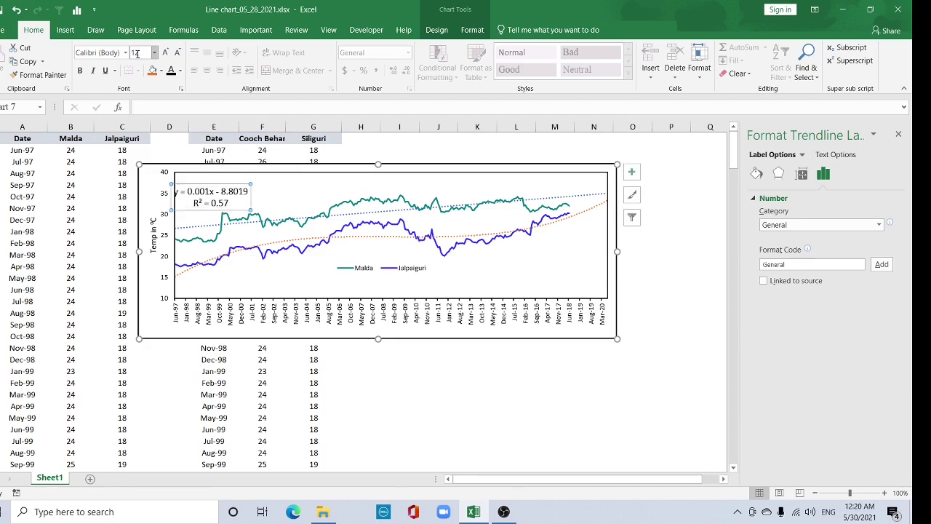
click(205, 181)
click(206, 188)
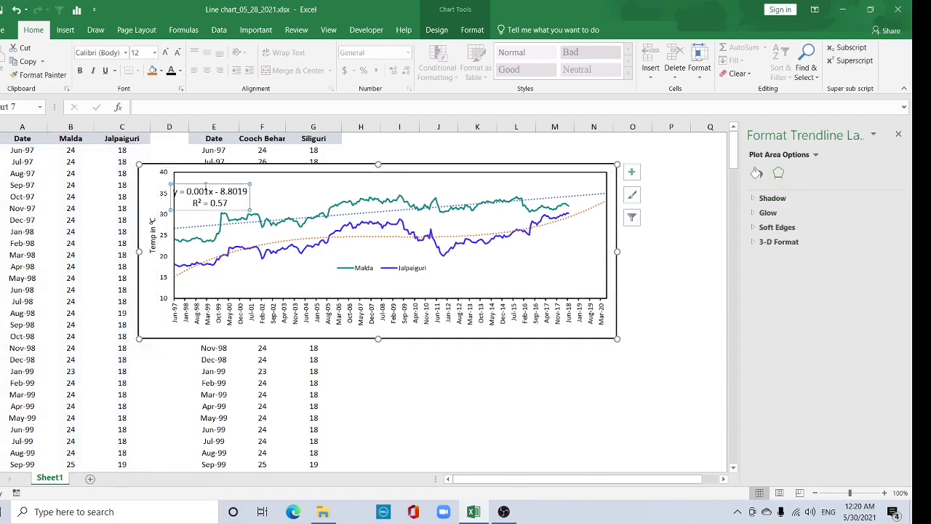
drag(206, 188, 228, 183)
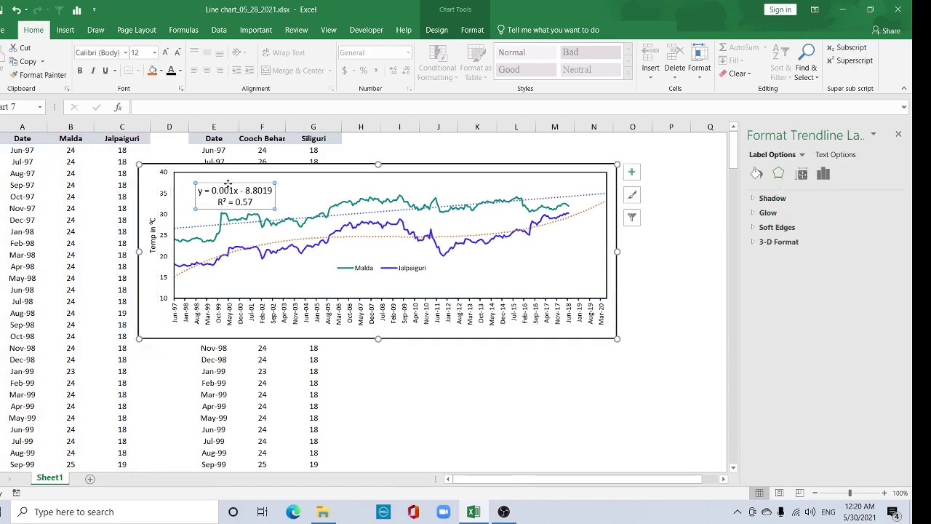
click(333, 260)
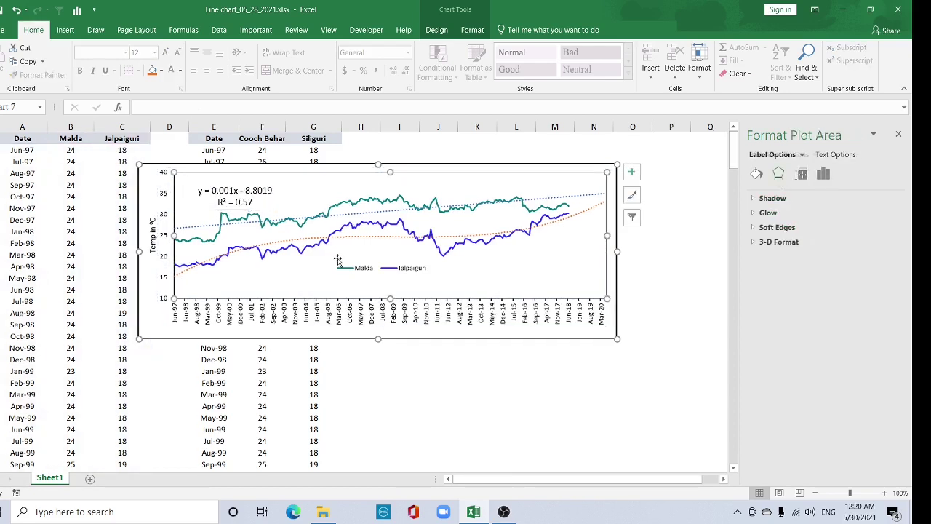
Step: Show Jalpaiguri's equation and R², move the label lower right, and size it 12 pt
click(564, 223)
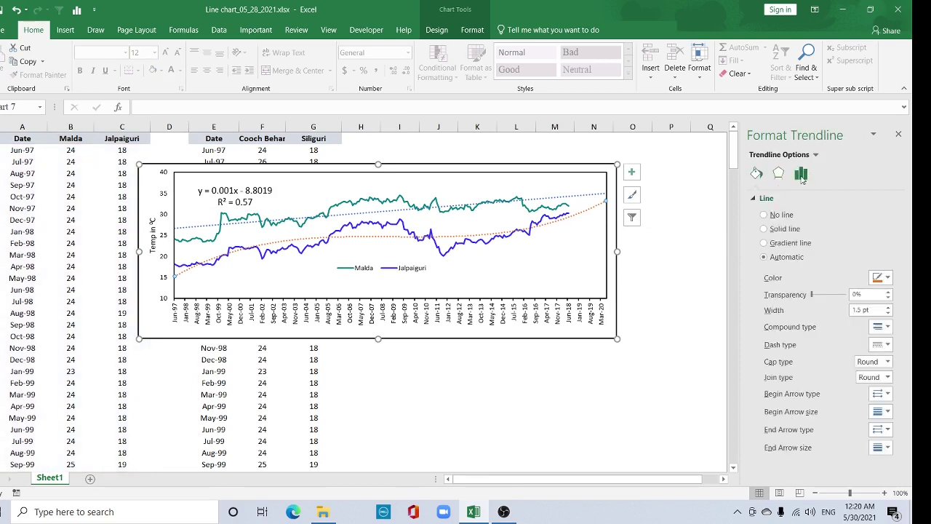
click(801, 173)
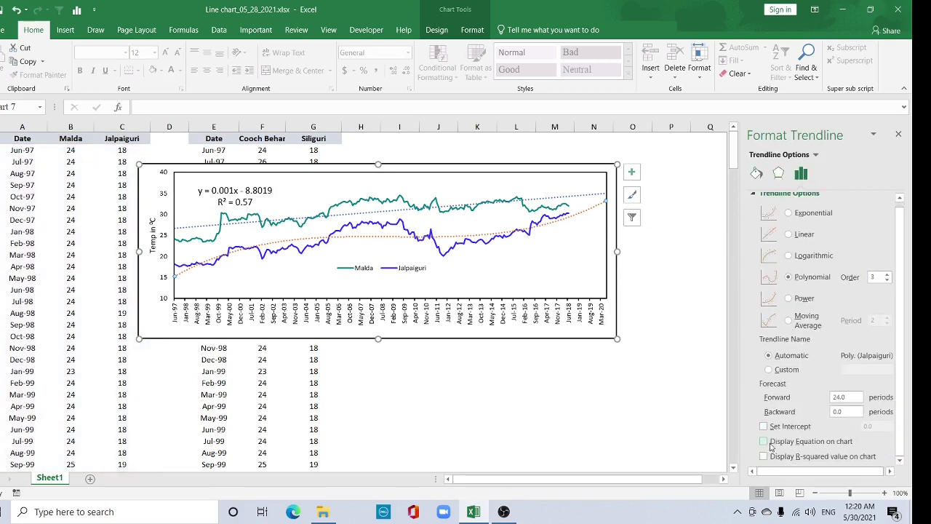
click(763, 456)
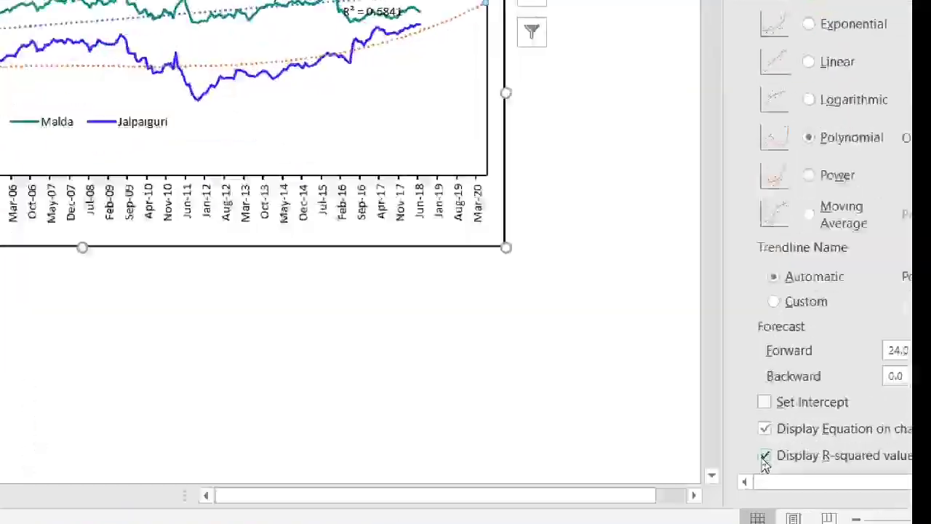
click(537, 192)
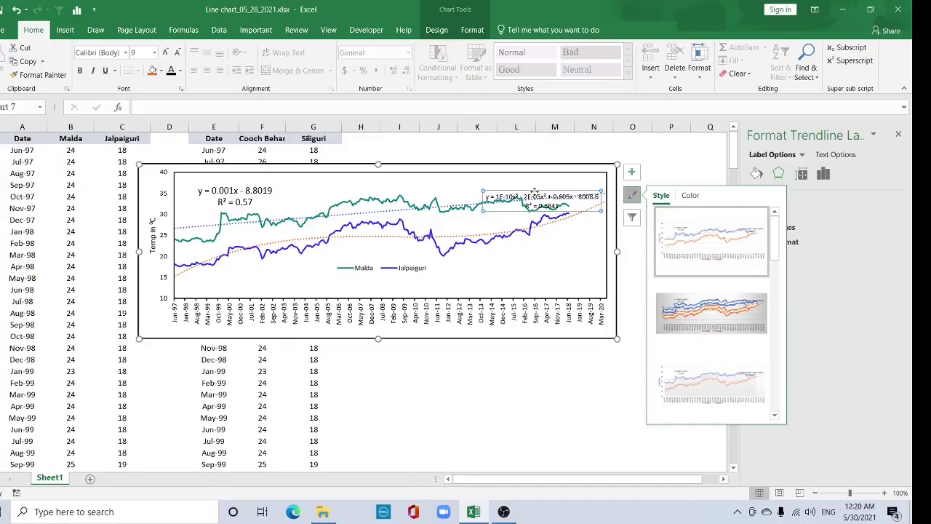
drag(535, 193, 528, 253)
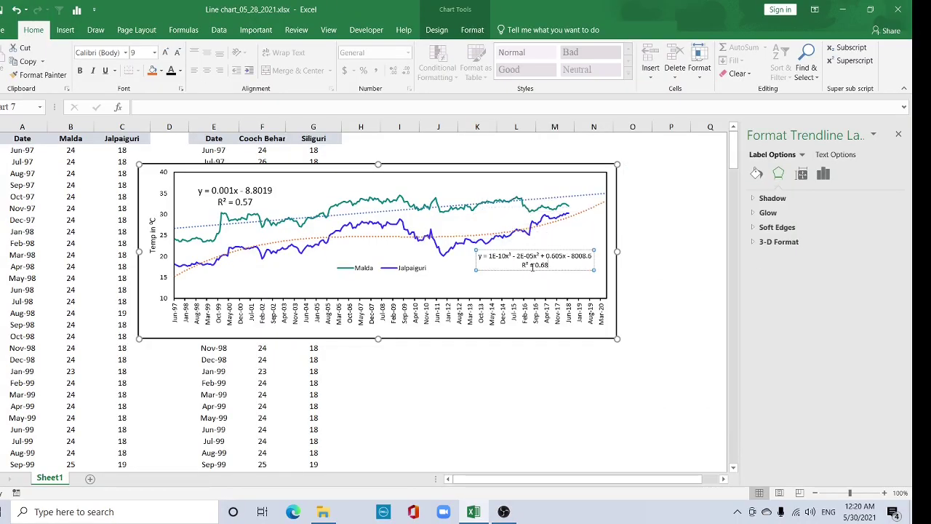
click(479, 269)
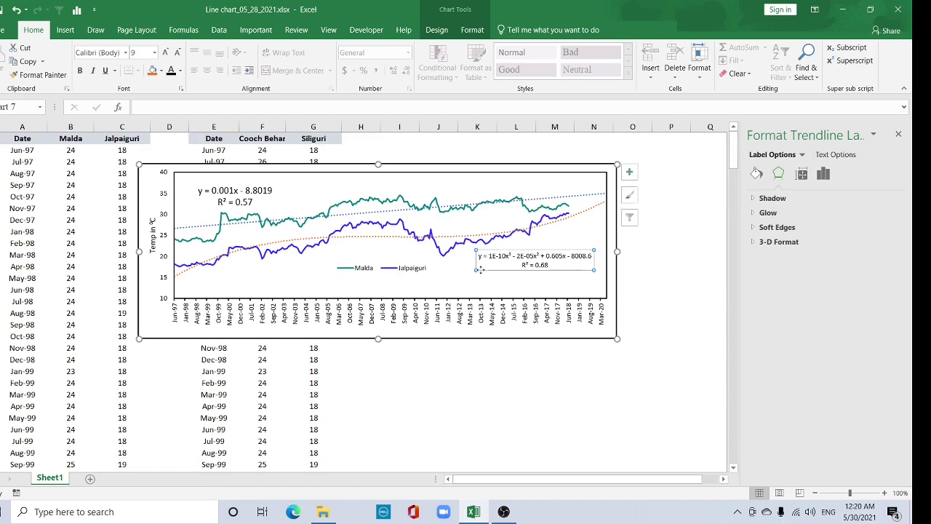
click(135, 52)
text(12)
key(Return)
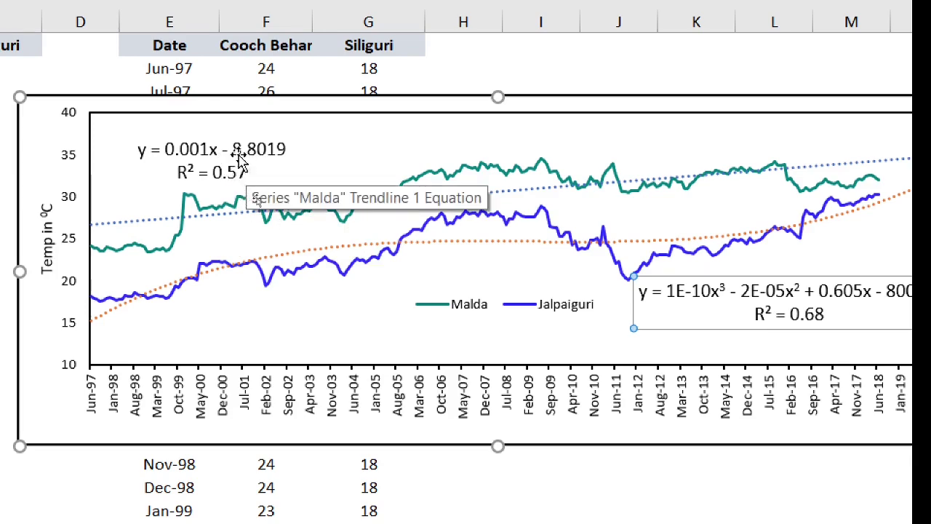
click(930, 112)
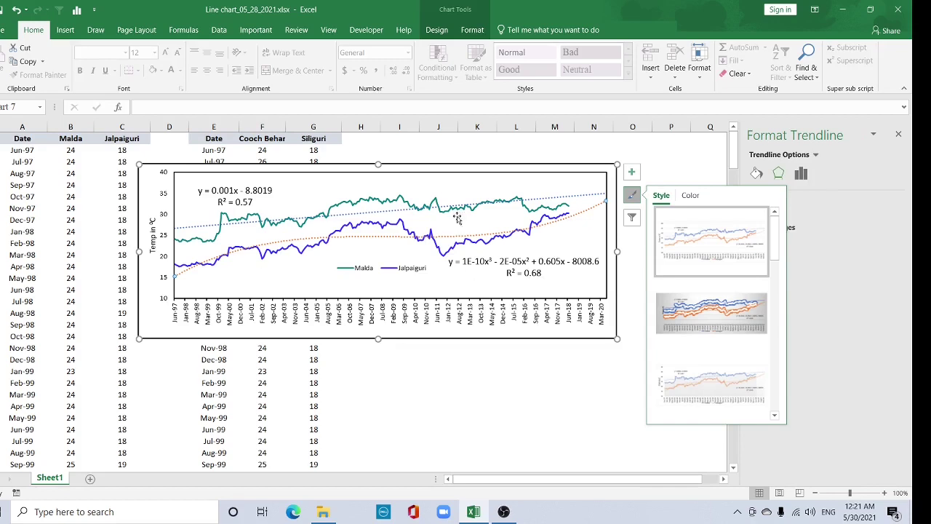
Step: Save the chart as the 'Line chart' template and move it right of the data tables
click(477, 371)
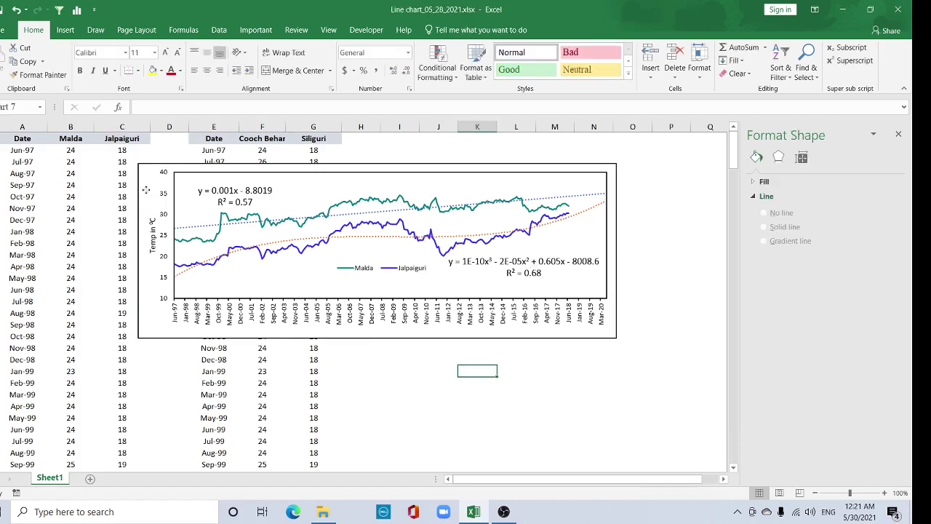
click(145, 190)
right_click(145, 192)
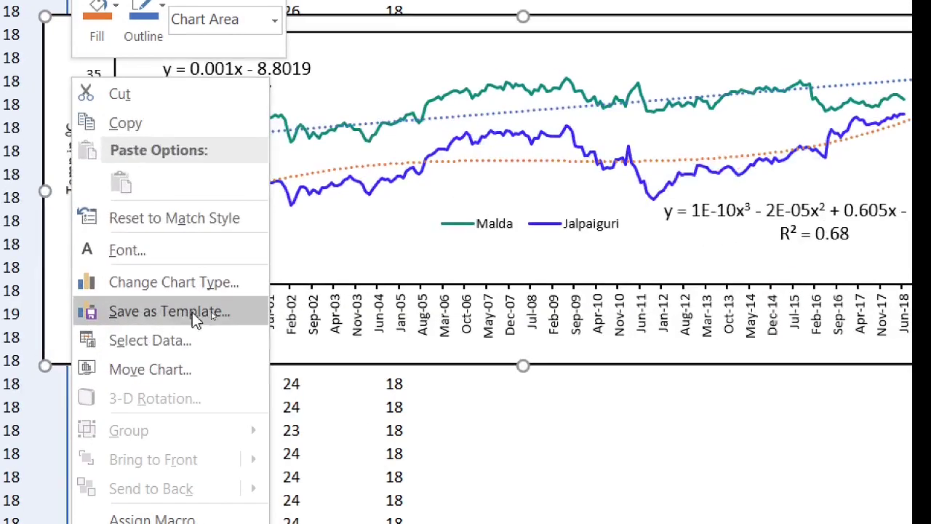
click(188, 311)
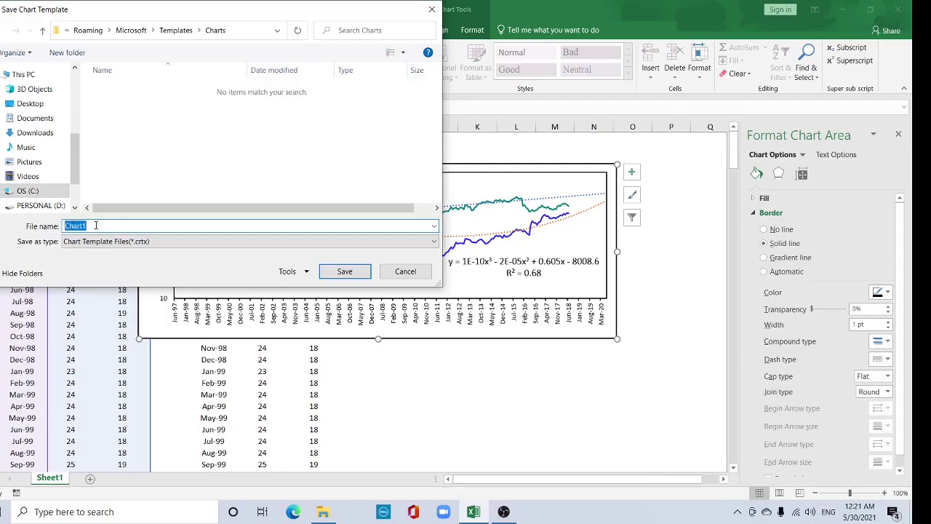
text(Line chart)
click(344, 271)
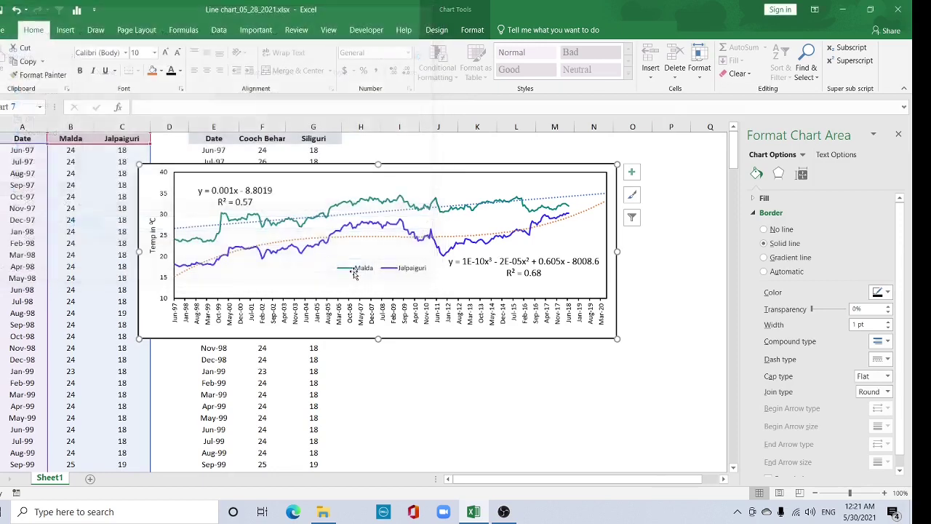
drag(310, 167, 504, 138)
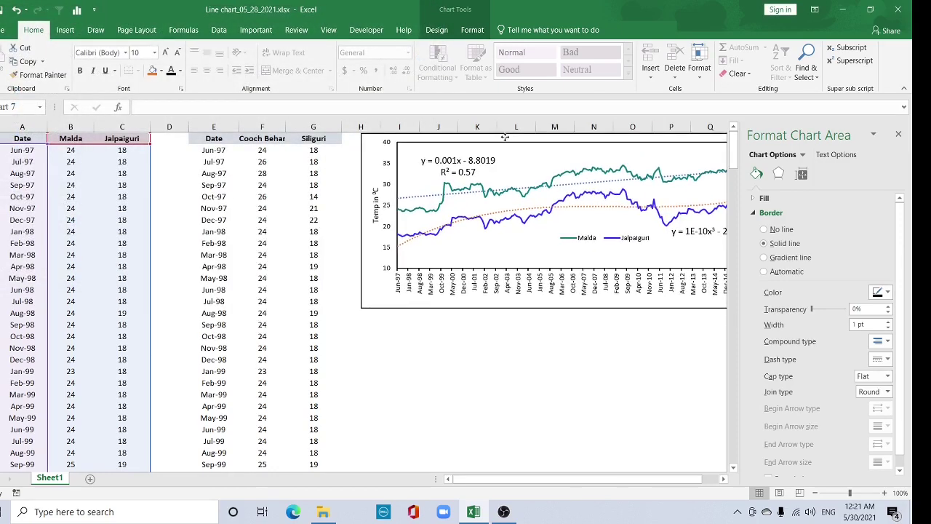
click(899, 136)
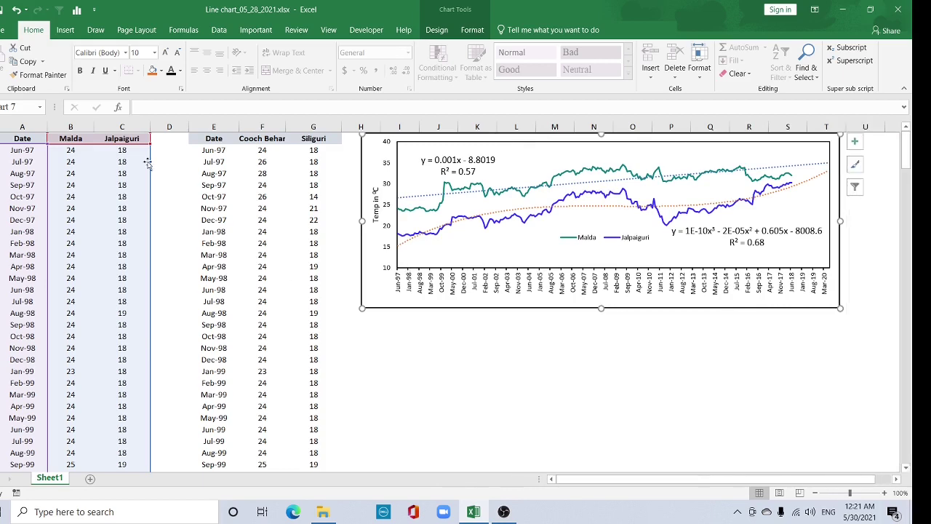
Step: Insert a chart of the Cooch Behar and Siliguri columns from the 'Line chart' template
drag(215, 126, 312, 126)
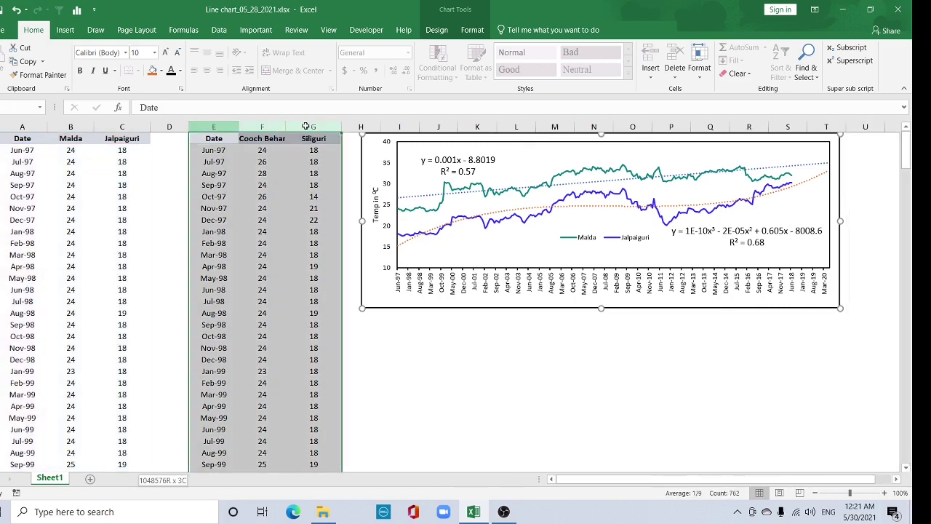
click(66, 30)
click(393, 63)
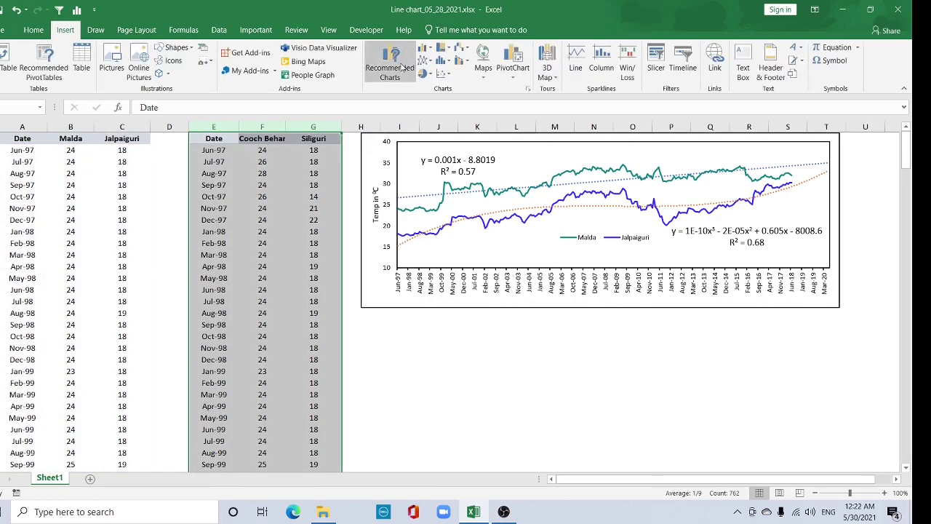
click(347, 99)
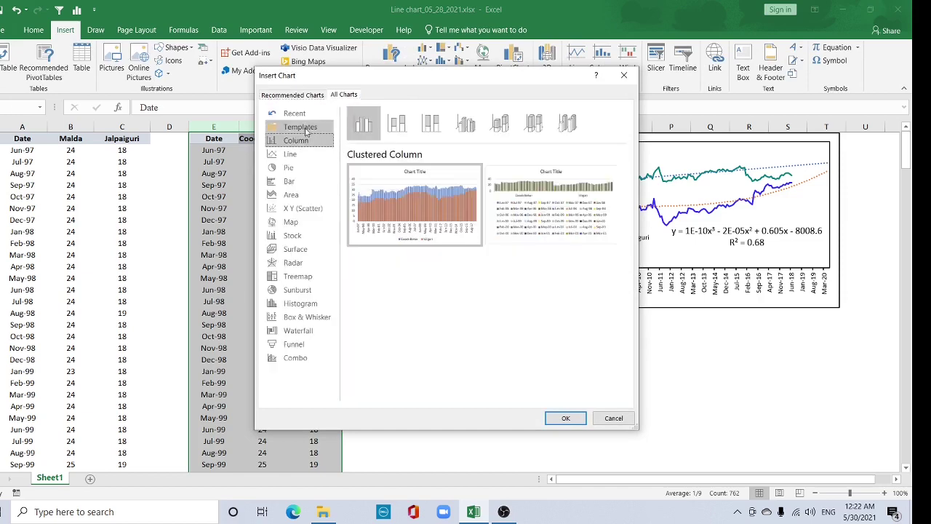
click(291, 127)
mouse_move(413, 153)
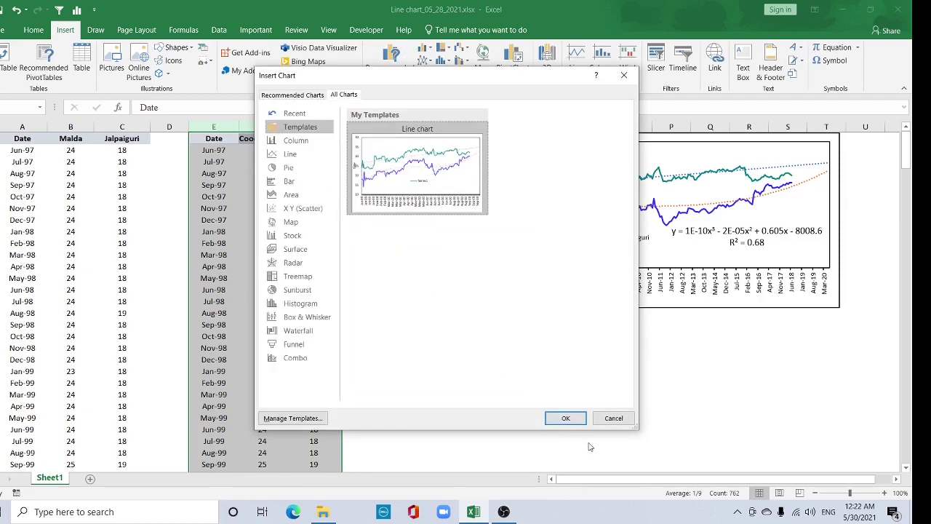
click(574, 419)
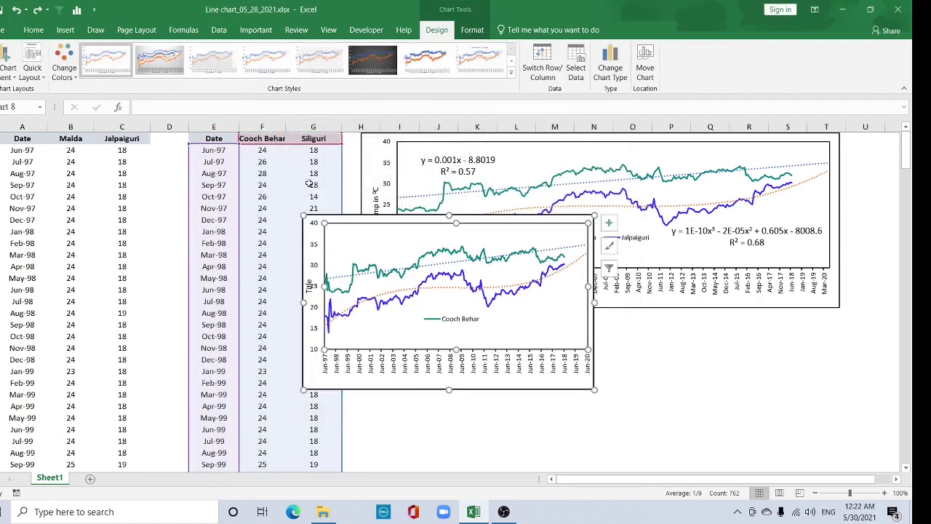
Step: Place the new chart below the first one and widen it to the same width
drag(373, 220, 429, 314)
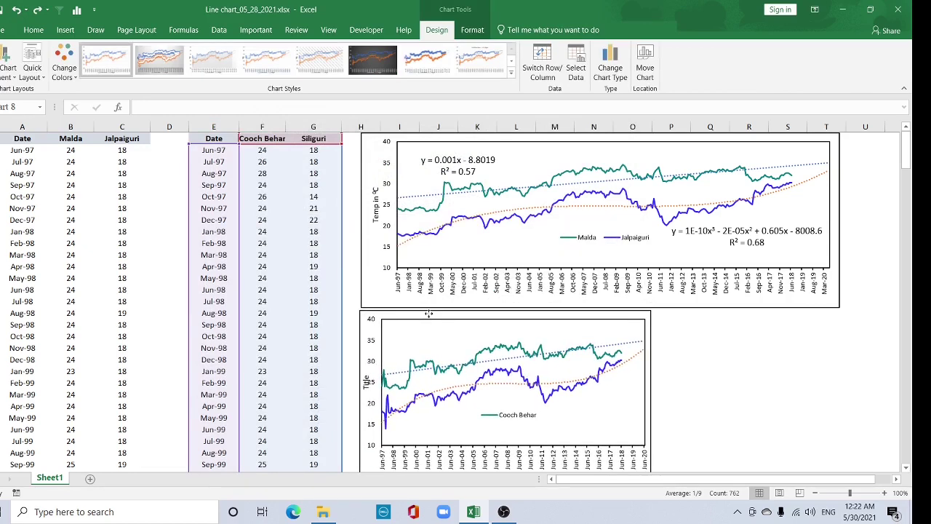
drag(651, 398, 837, 400)
scroll(730, 262, down, 3)
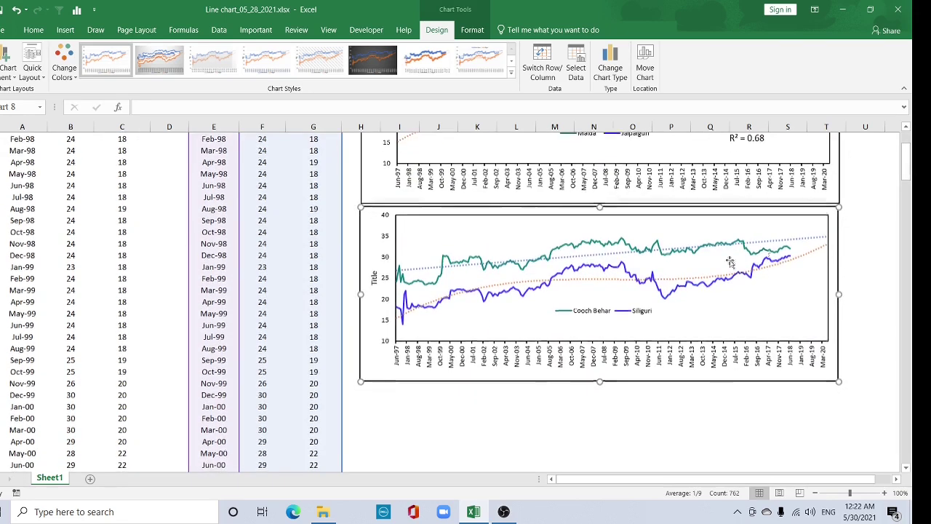
click(730, 262)
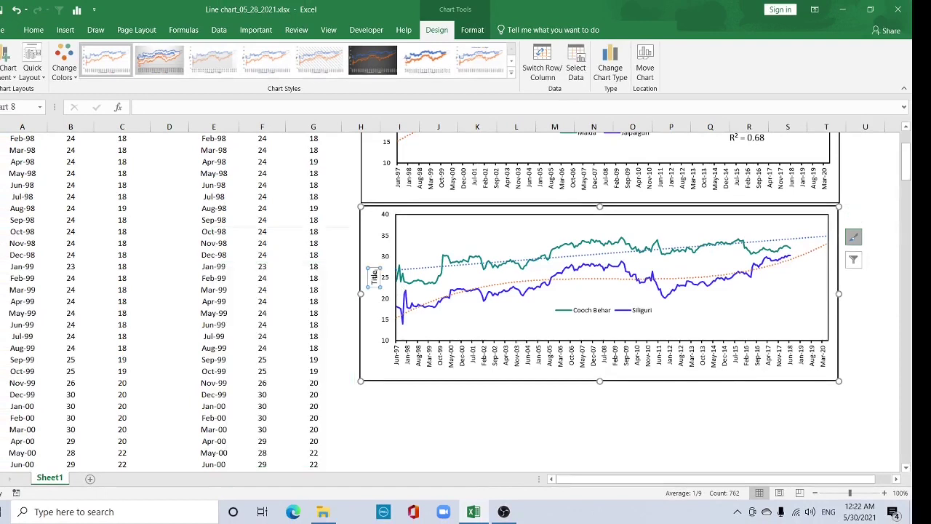
Step: Retitle the vertical axis 'Temp in °C', with the 0 superscripted as a degree sign
click(45, 293)
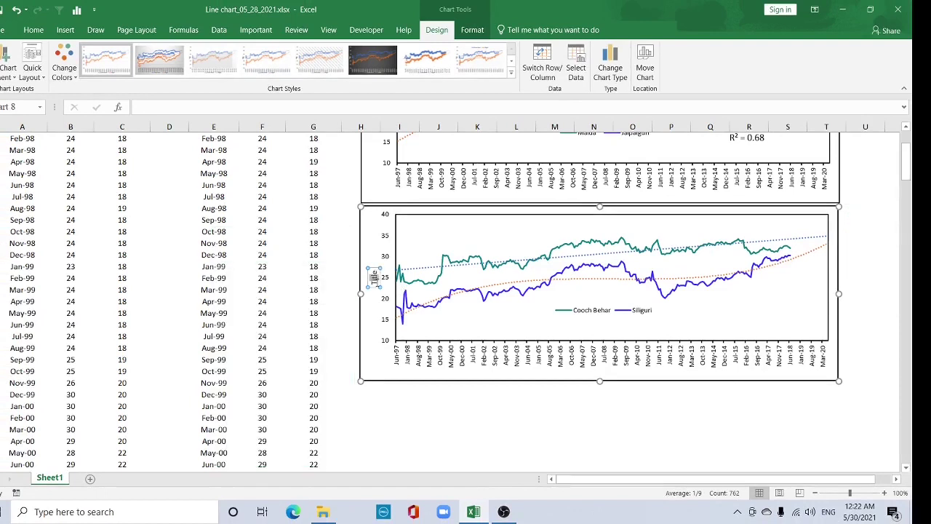
double_click(374, 278)
text(Temp in)
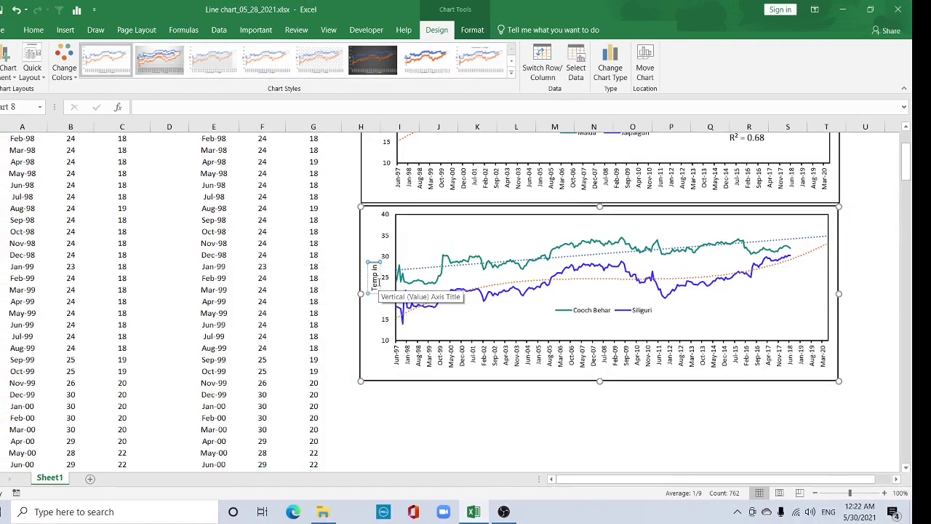
text( 0C)
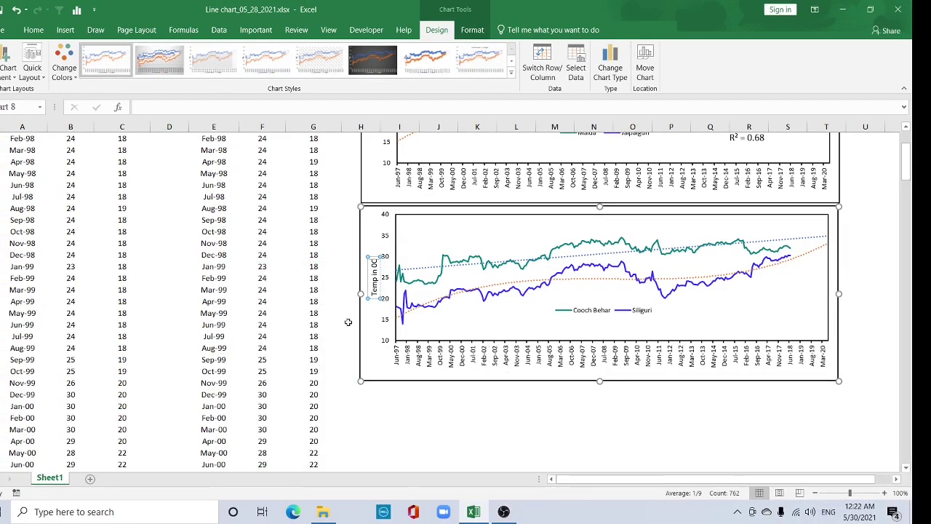
key(shift+Left)
key(shift+Left)
click(34, 30)
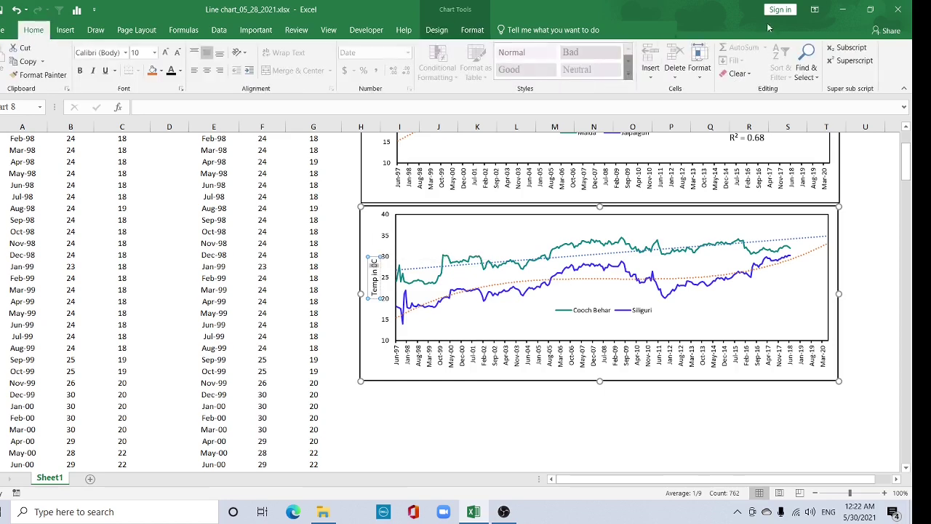
click(845, 63)
Step: Select the Cooch Behar trendline on the new chart
click(567, 309)
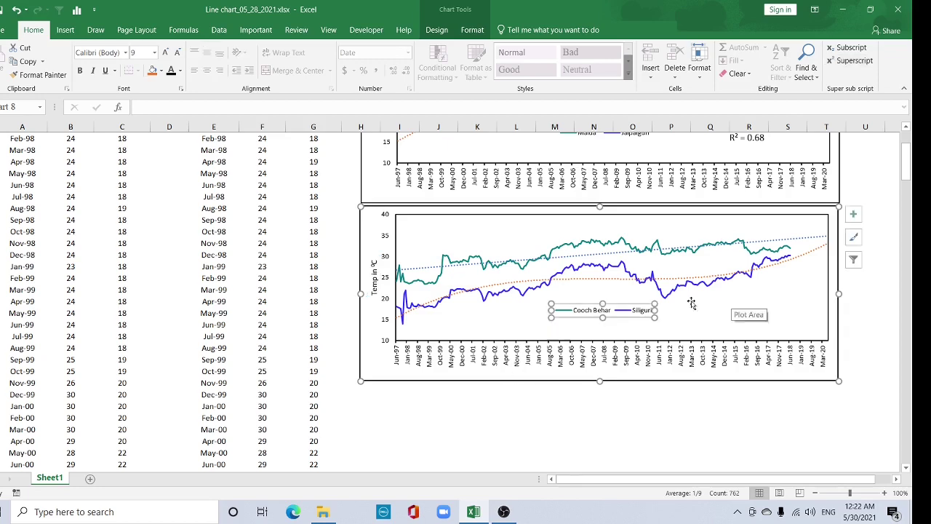
scroll(521, 178, up, 1)
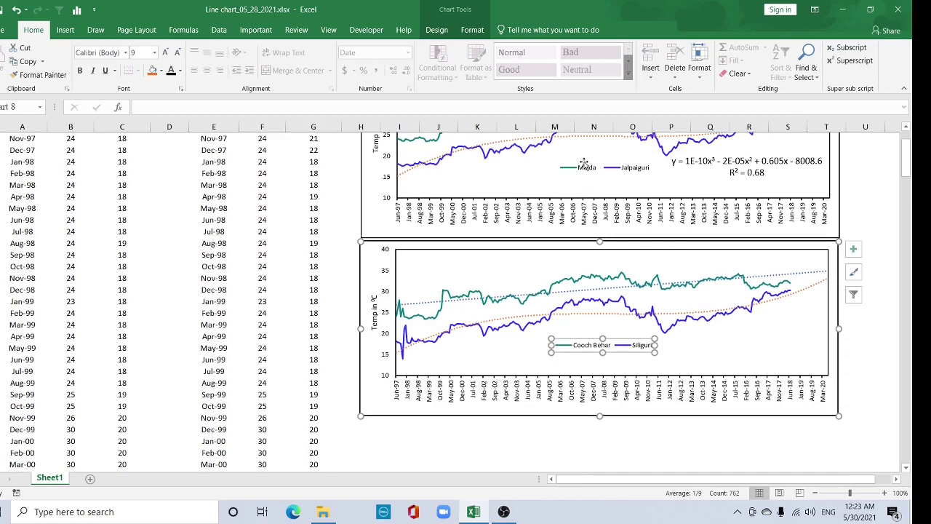
click(798, 277)
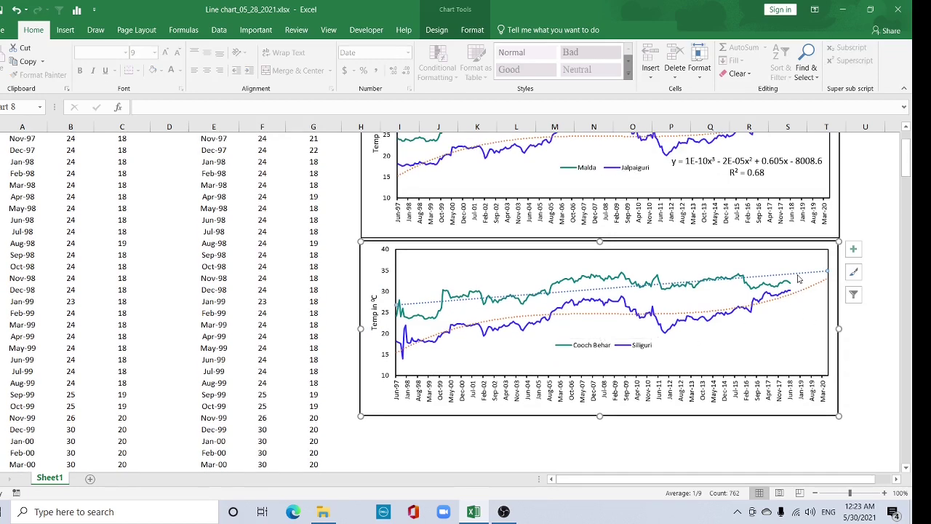
Step: Display the R² value on the Cooch Behar trendline's label
right_click(798, 278)
click(834, 357)
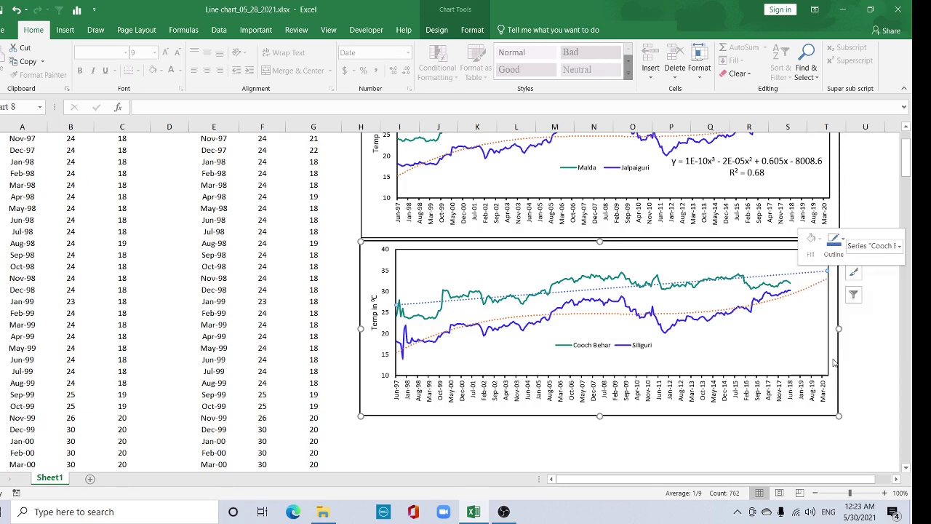
scroll(909, 412, down, 1)
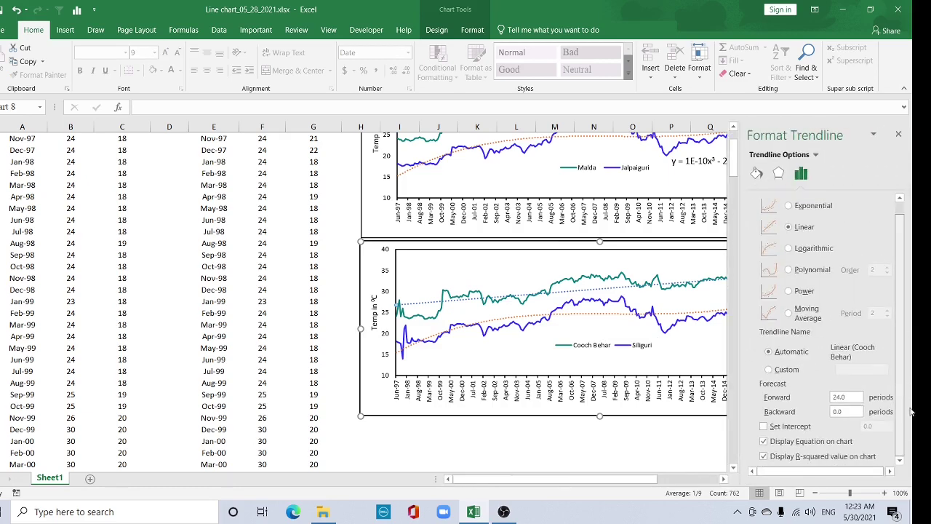
click(763, 441)
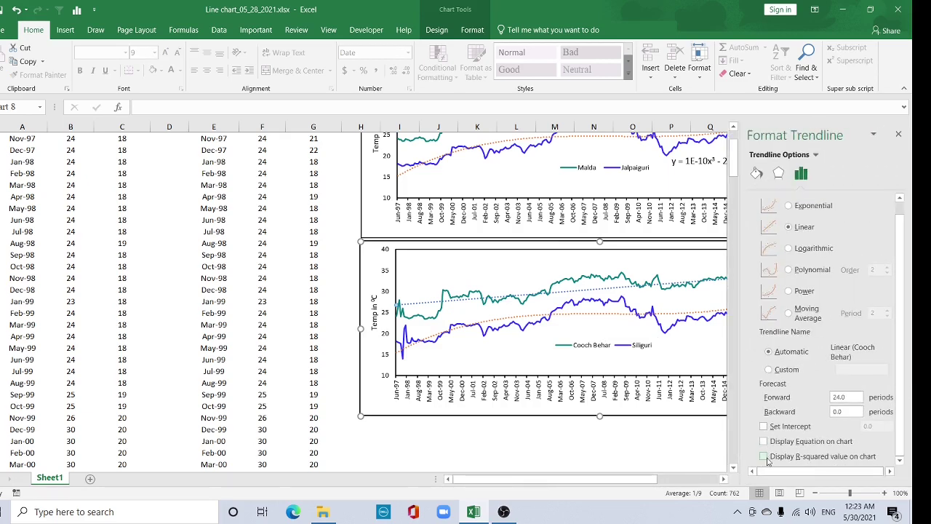
click(764, 458)
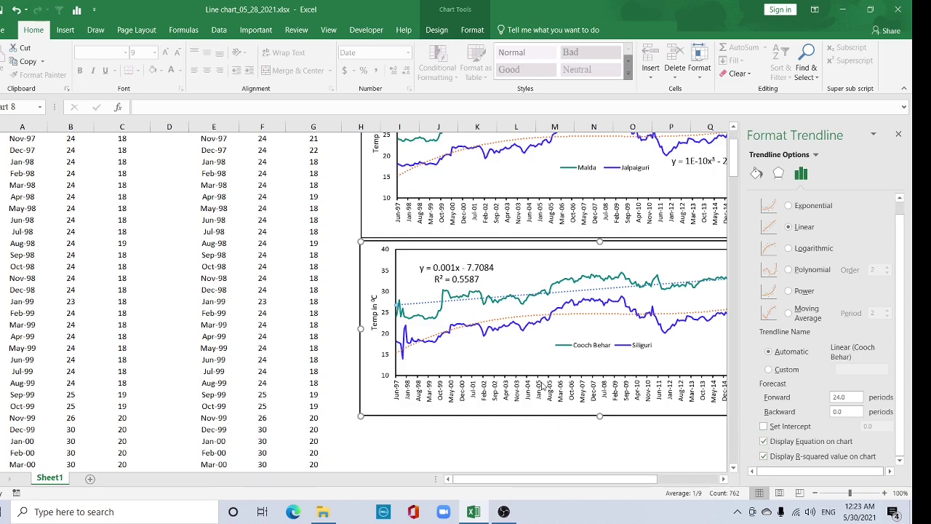
Step: Display the equation and R² value on the Siliguri trendline
click(589, 317)
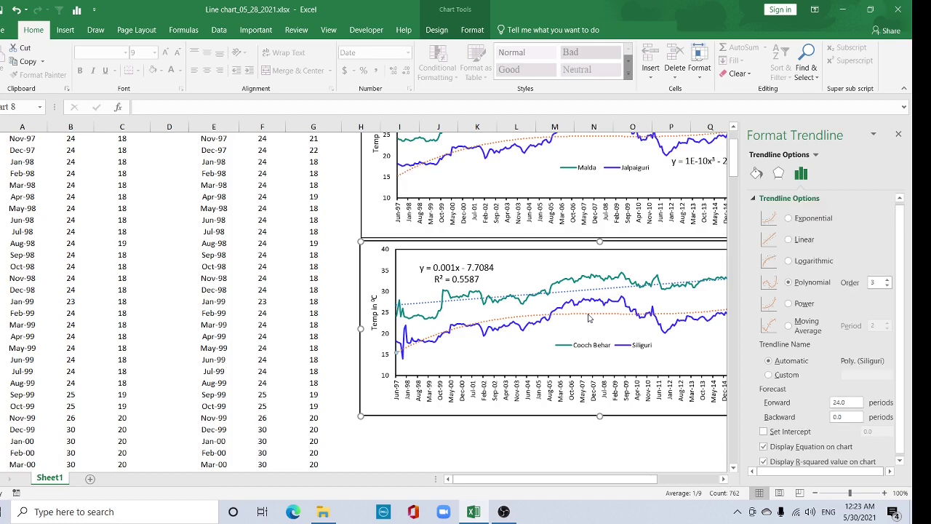
click(763, 447)
click(763, 447)
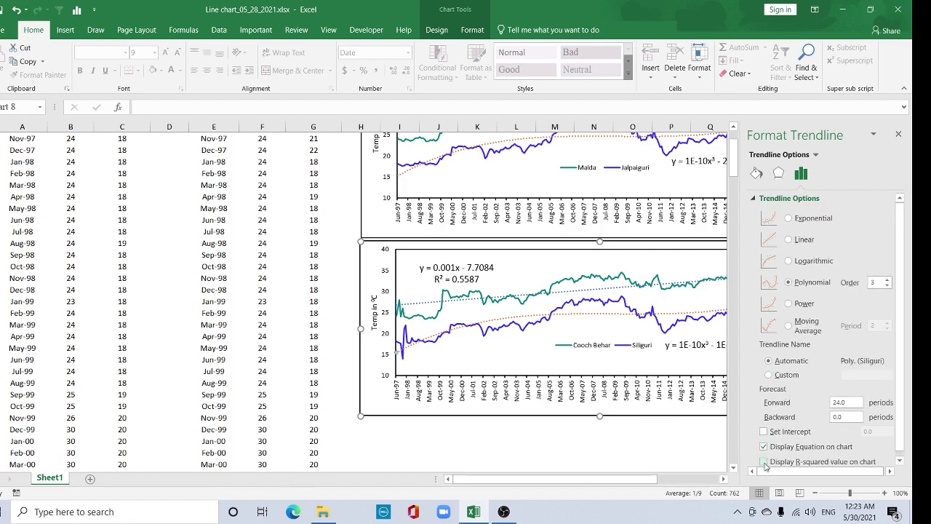
click(764, 462)
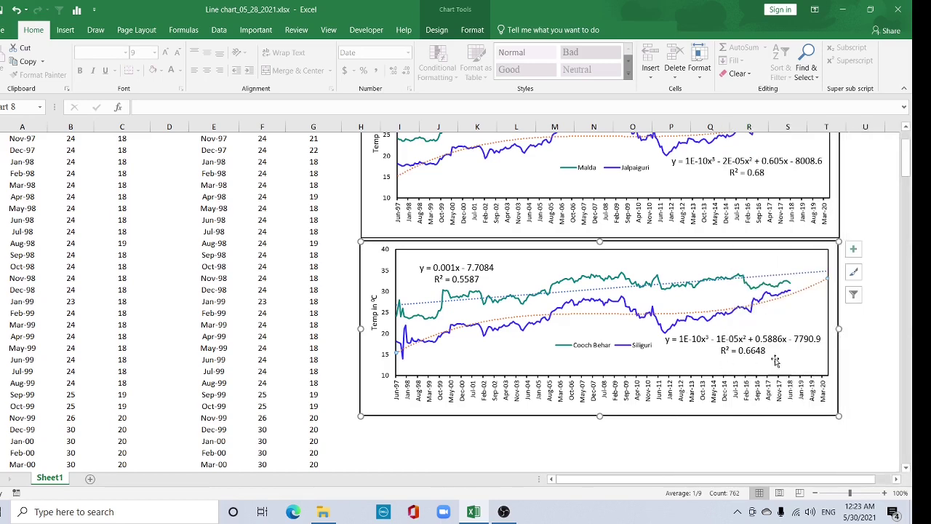
Step: Round the Cooch Behar label's R² to 0.56 and close the formatting panel
double_click(471, 278)
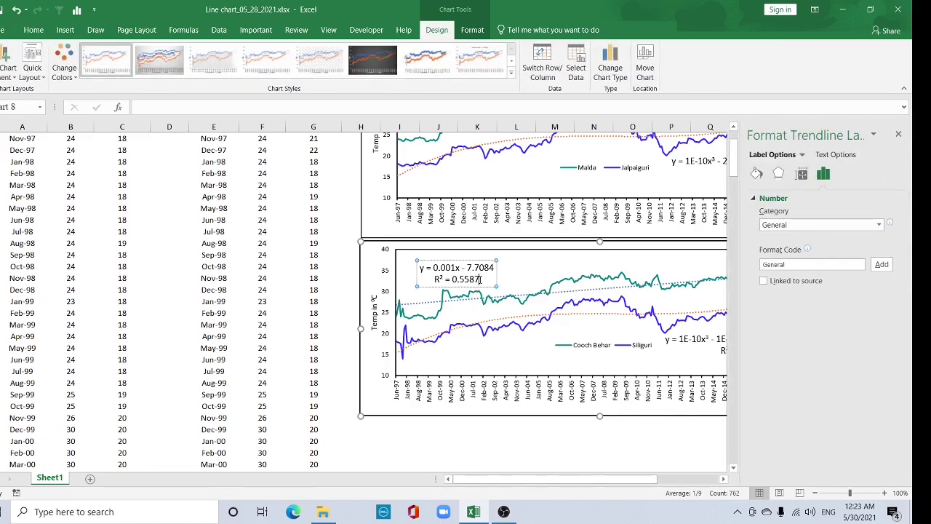
key(BackSpace)
key(BackSpace)
key(BackSpace)
key(BackSpace)
text(56)
click(671, 354)
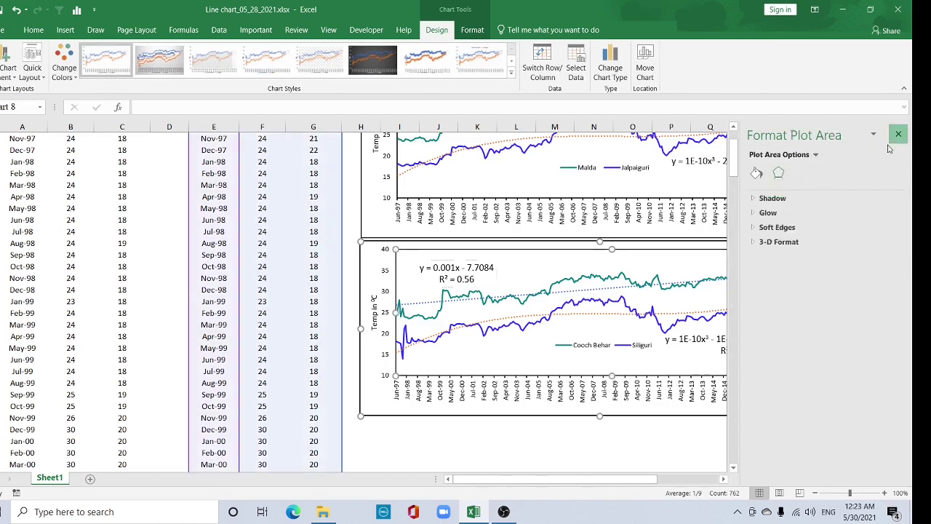
click(898, 134)
Step: Round the Siliguri label's R² to 0.66 and review the finished chart
click(760, 349)
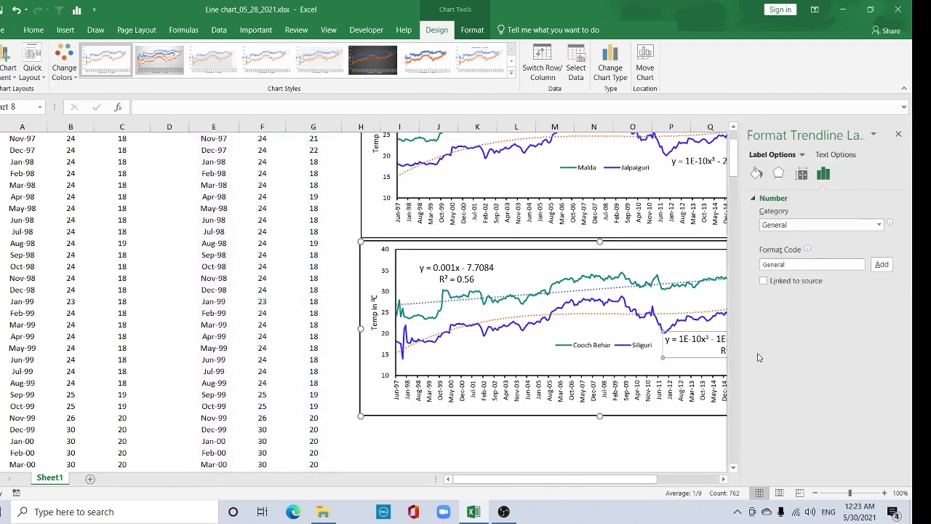
key(BackSpace)
key(BackSpace)
click(638, 433)
scroll(638, 435, up, 2)
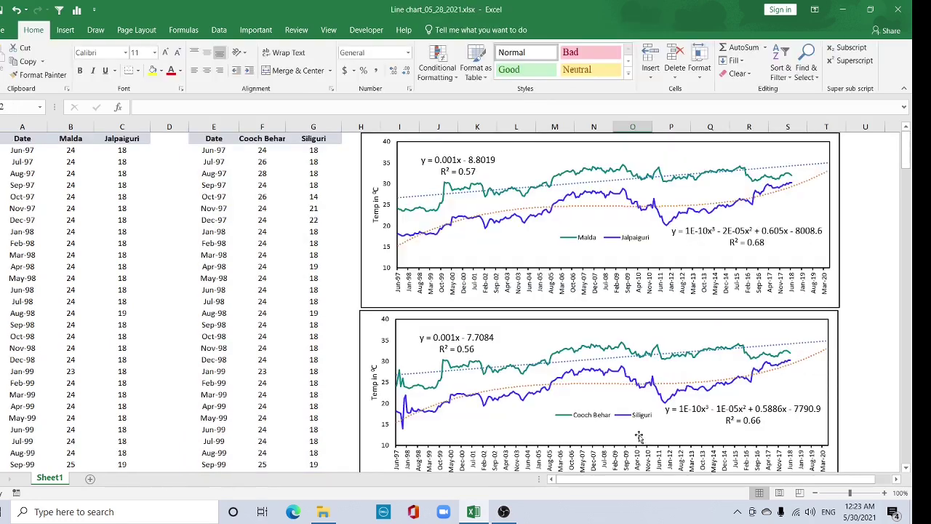
click(453, 223)
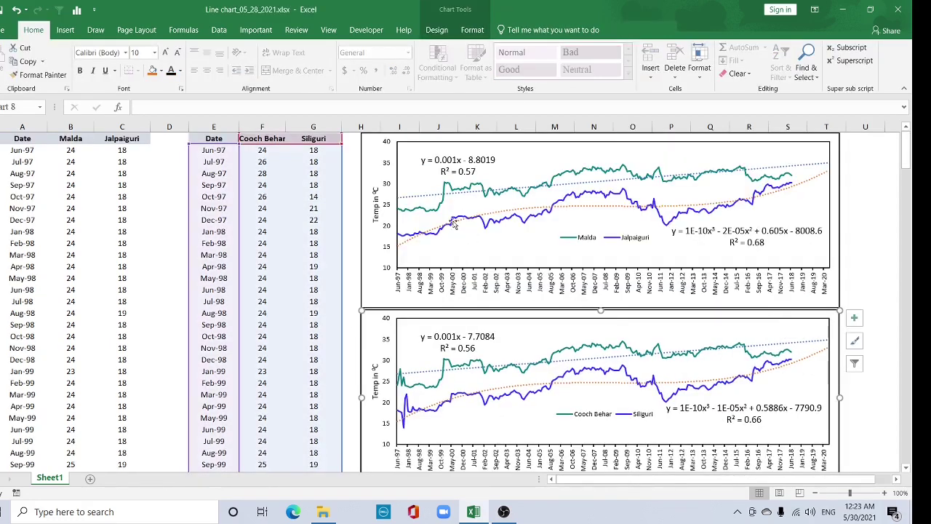